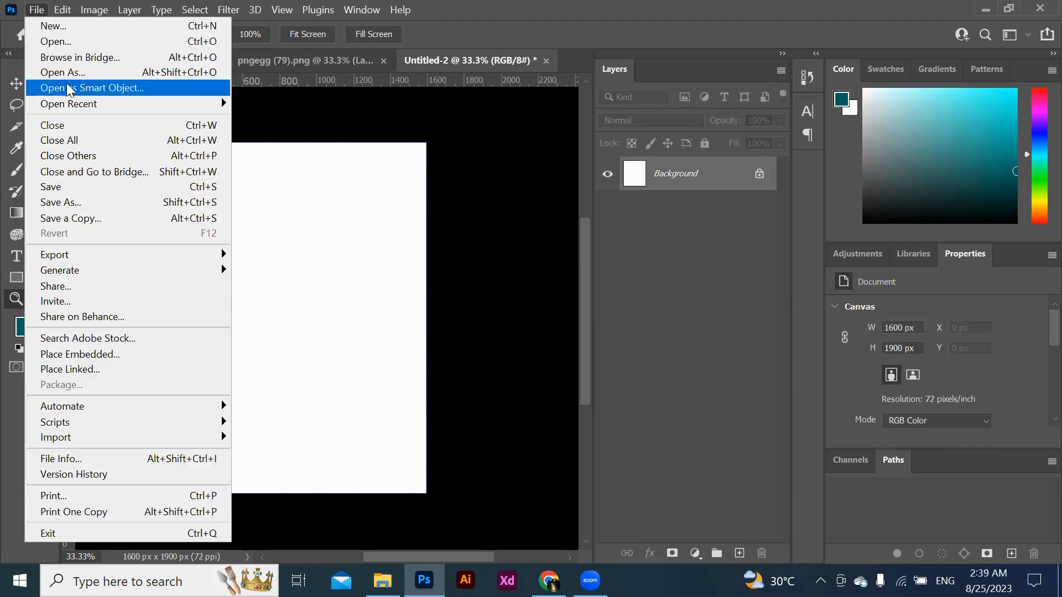
# Place the stadium image download (1) as an embedded object, scale it to about 812% and center it on the canvas.
pyautogui.click(114, 355)
pyautogui.click(214, 292)
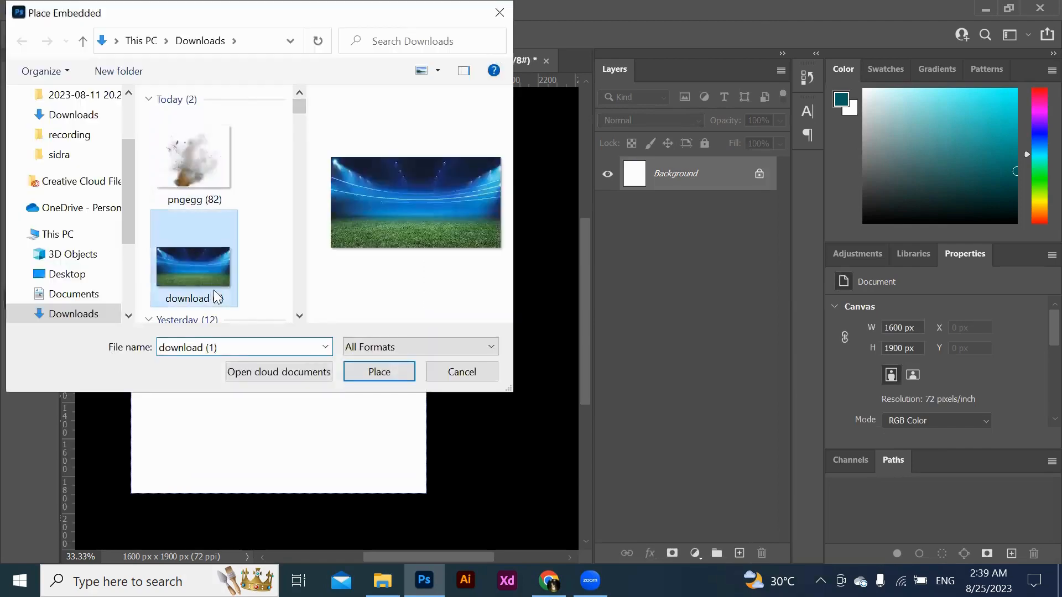
pyautogui.click(381, 375)
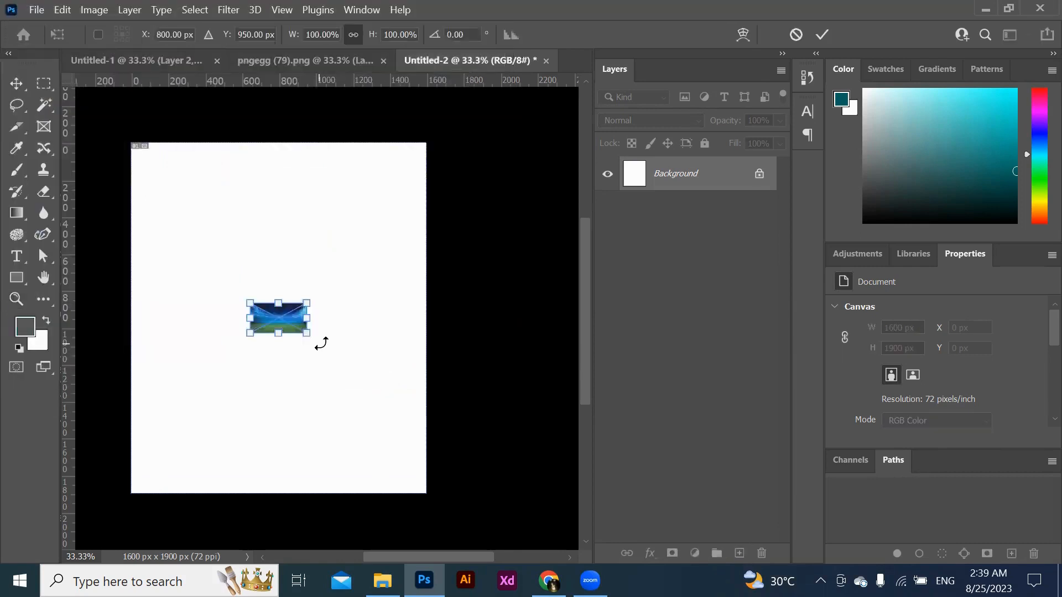
pyautogui.moveTo(304, 328); pyautogui.dragTo(445, 447)
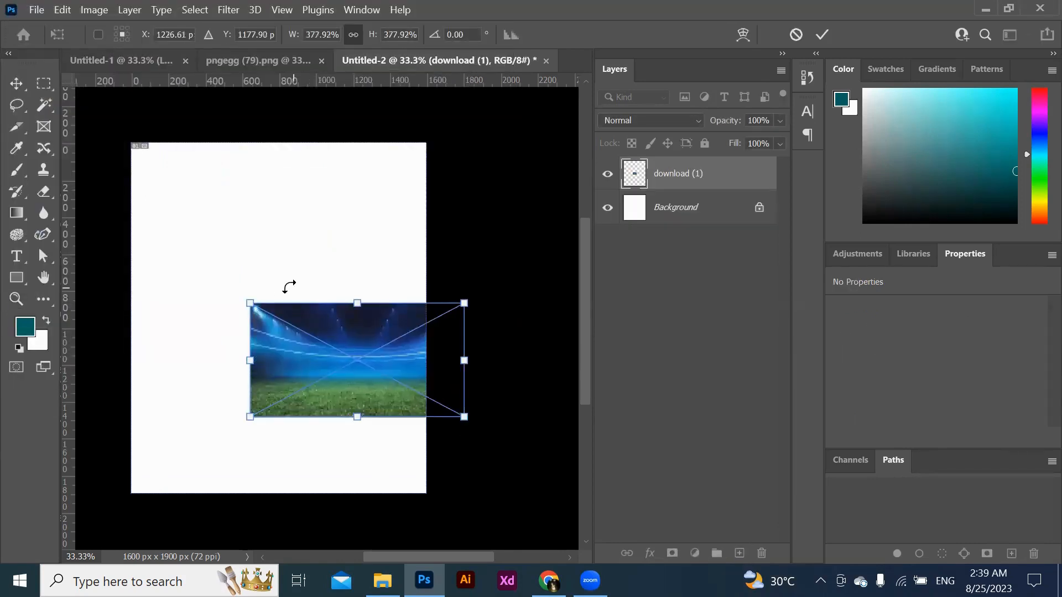
pyautogui.moveTo(243, 298); pyautogui.dragTo(79, 167)
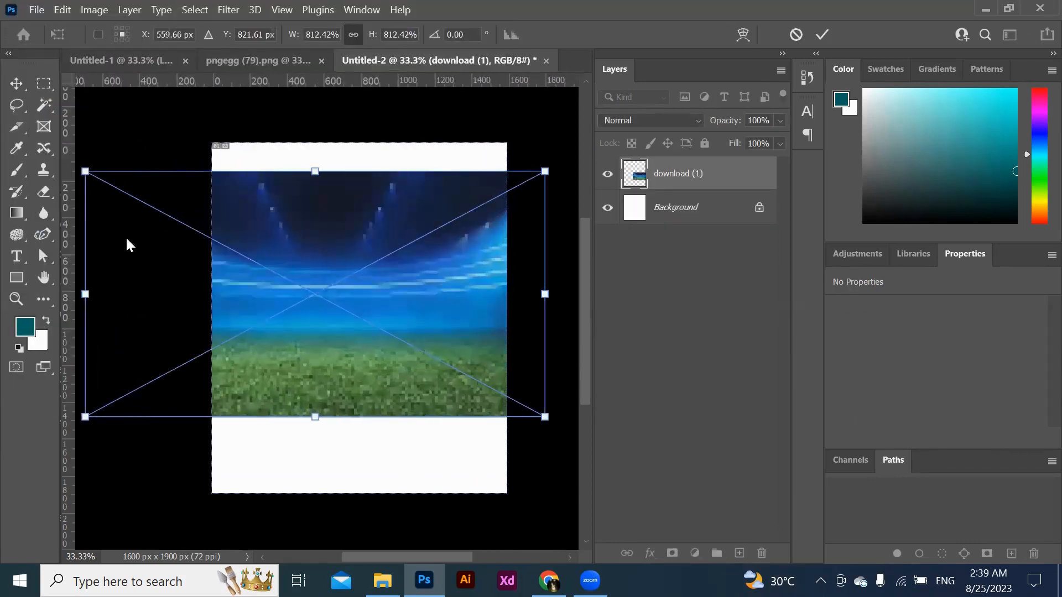
pyautogui.moveTo(443, 369); pyautogui.dragTo(404, 360)
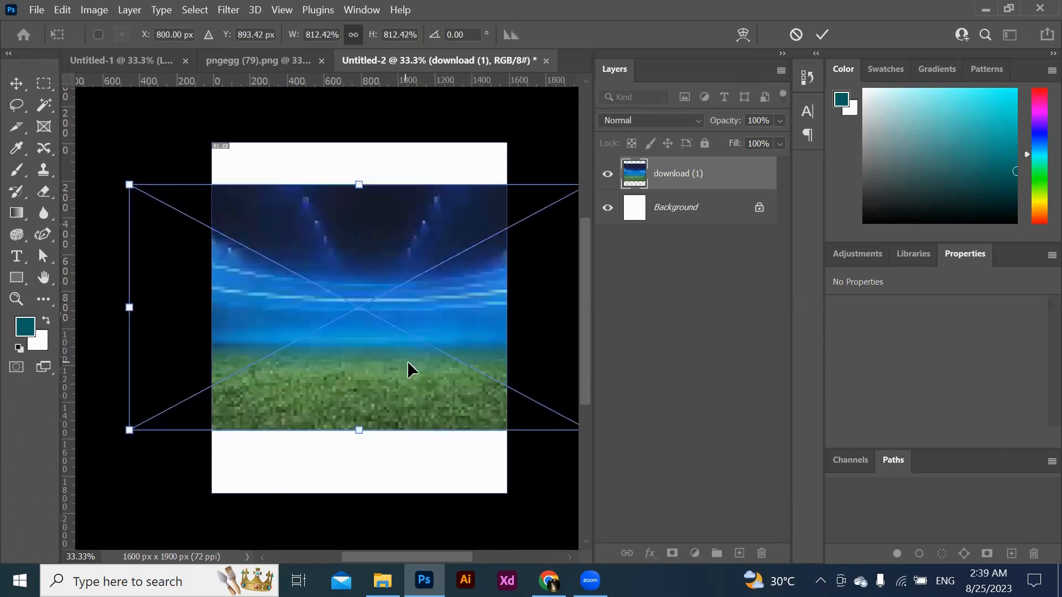
pyautogui.moveTo(347, 378); pyautogui.dragTo(348, 389)
pyautogui.click(823, 34)
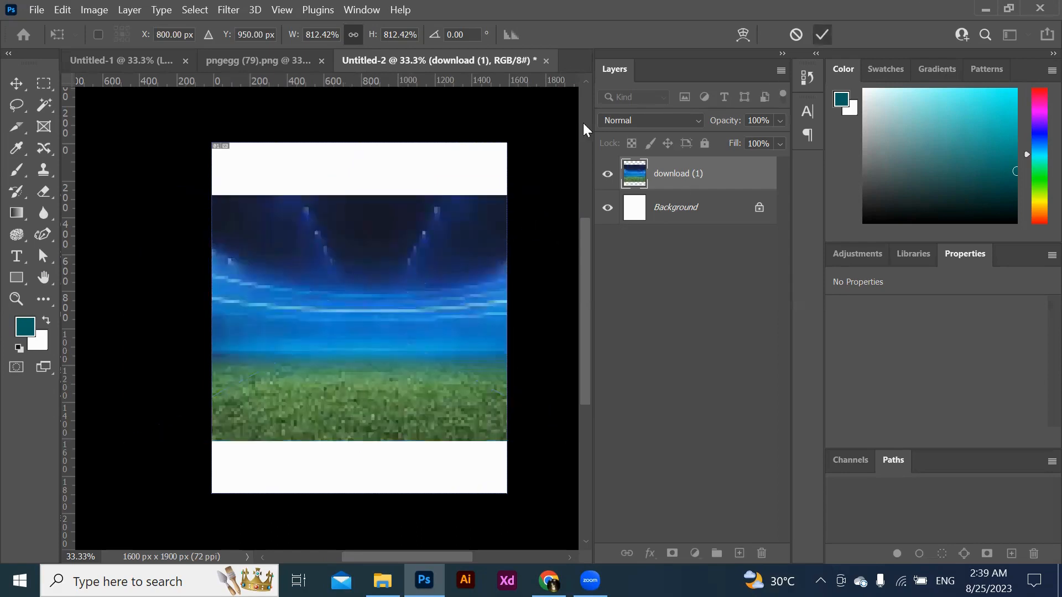
pyautogui.press('z')
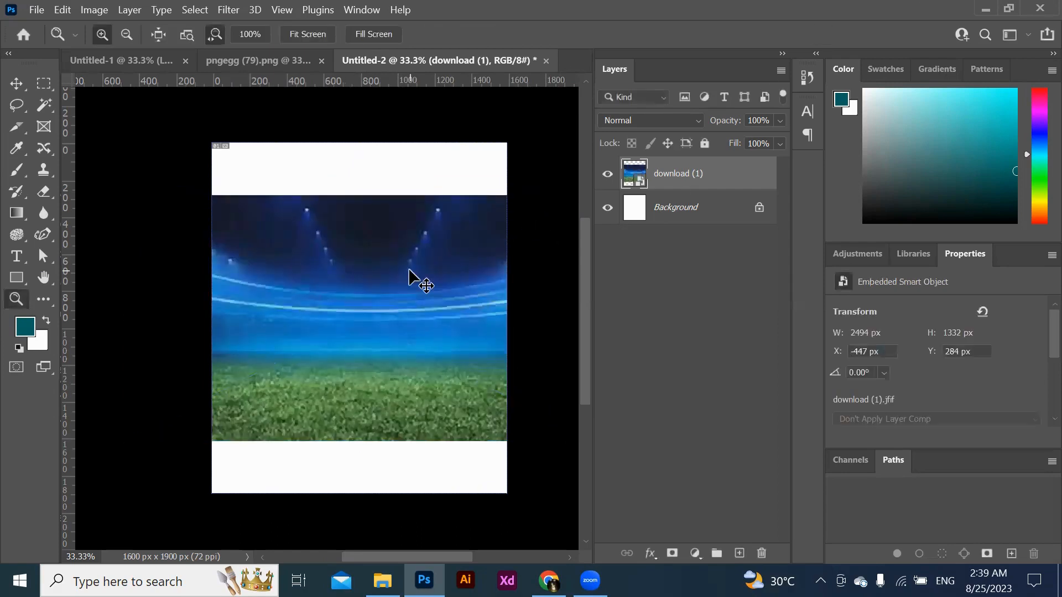
# Rasterize the stadium layer and warp its upper and lower edges outward until the image covers the whole canvas.
pyautogui.rightClick(680, 172)
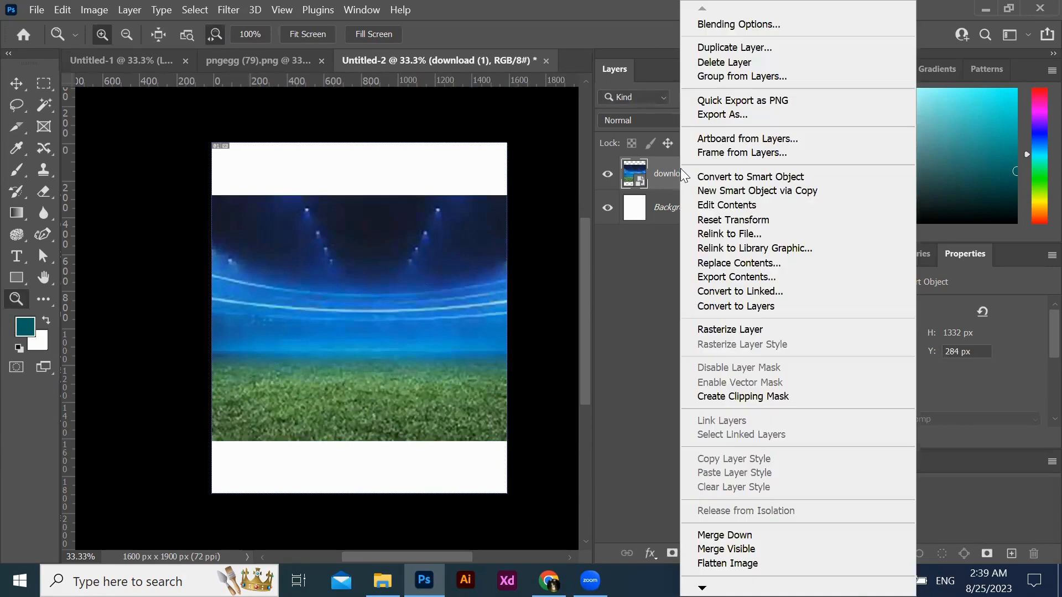
pyautogui.click(738, 329)
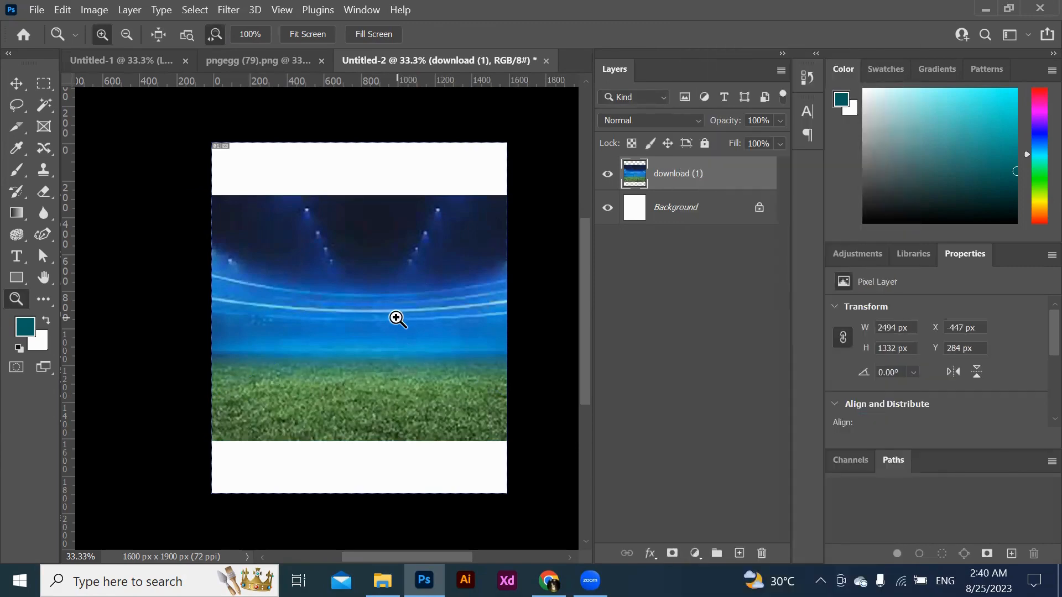
pyautogui.hotkey('ctrl', 't')
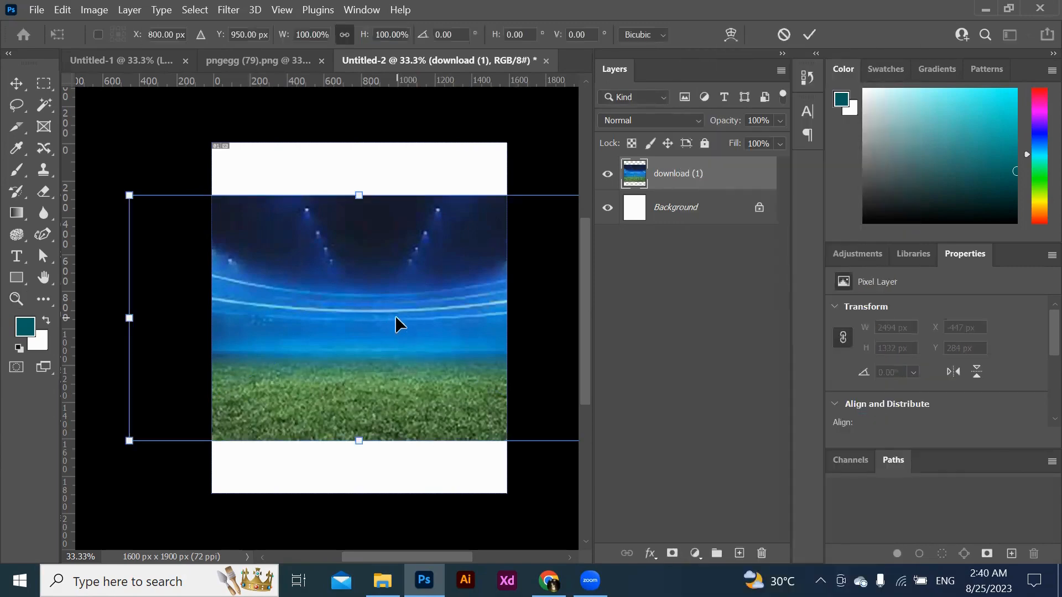
pyautogui.rightClick(392, 237)
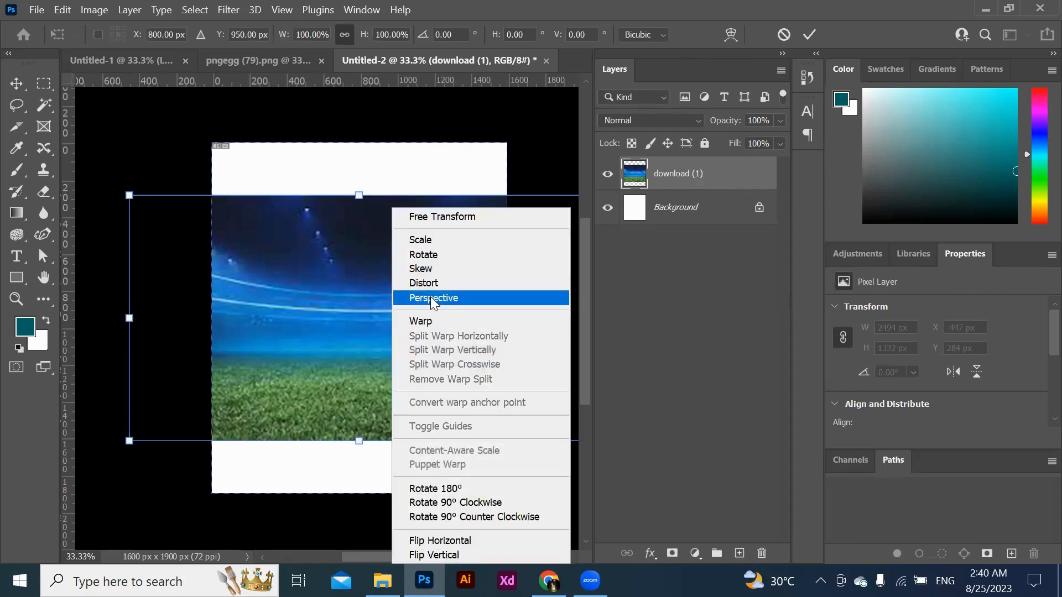
pyautogui.click(441, 321)
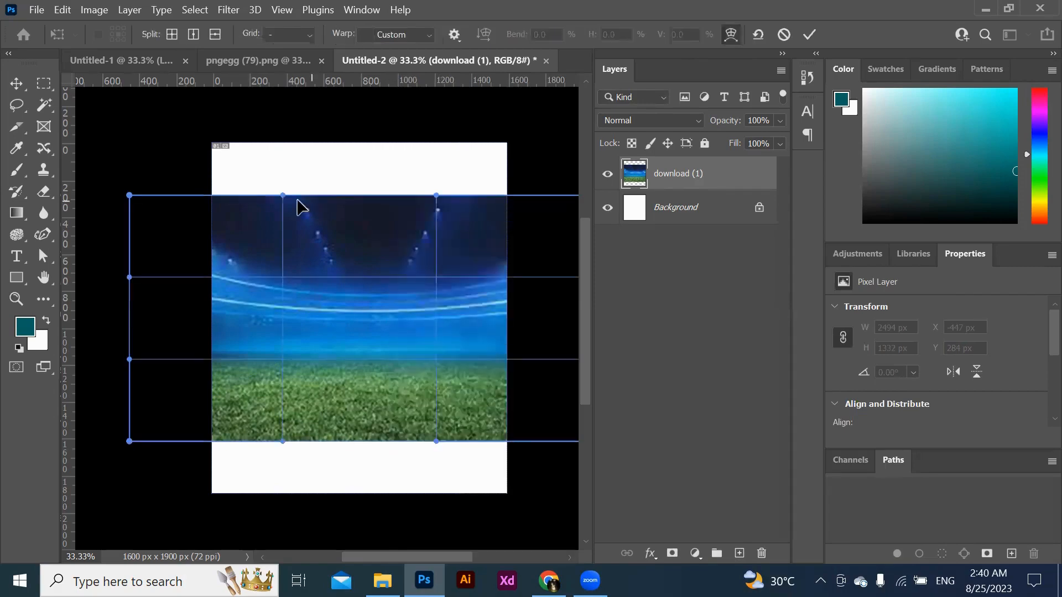
pyautogui.moveTo(281, 185); pyautogui.dragTo(267, 96)
pyautogui.scroll(2, 353, 192)
pyautogui.moveTo(439, 244); pyautogui.dragTo(504, 158)
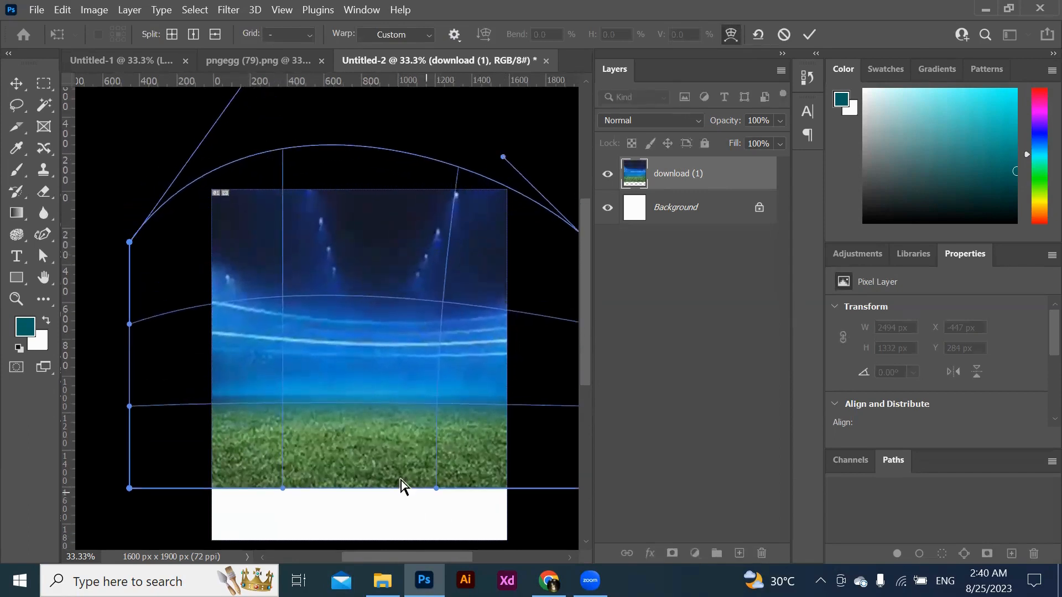
pyautogui.moveTo(459, 489); pyautogui.dragTo(478, 554)
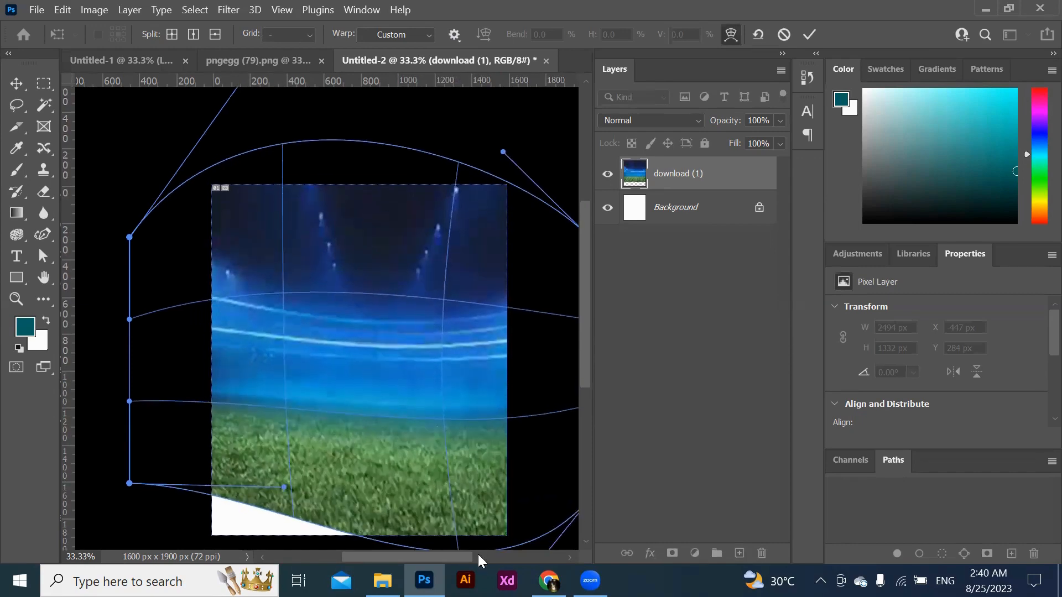
pyautogui.moveTo(220, 498); pyautogui.dragTo(209, 547)
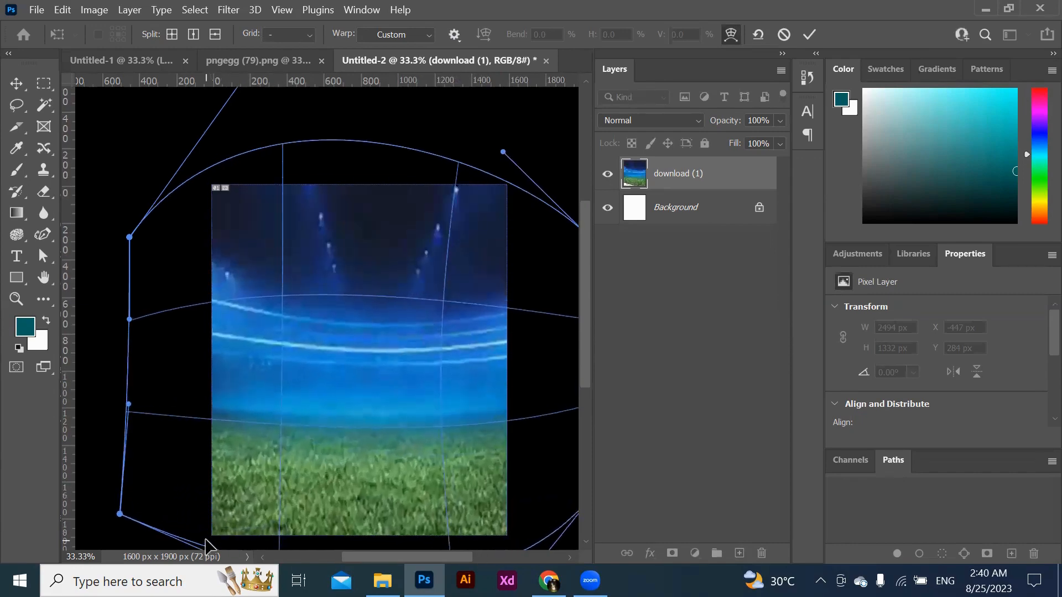
pyautogui.press('Return')
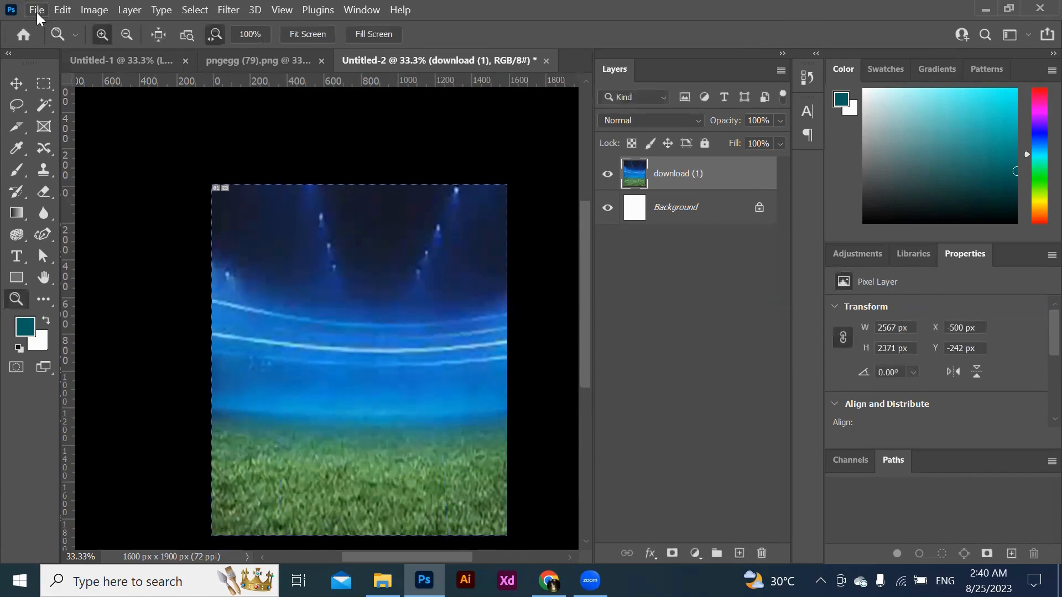
# Add a Black & White adjustment layer above the stadium image.
pyautogui.click(696, 553)
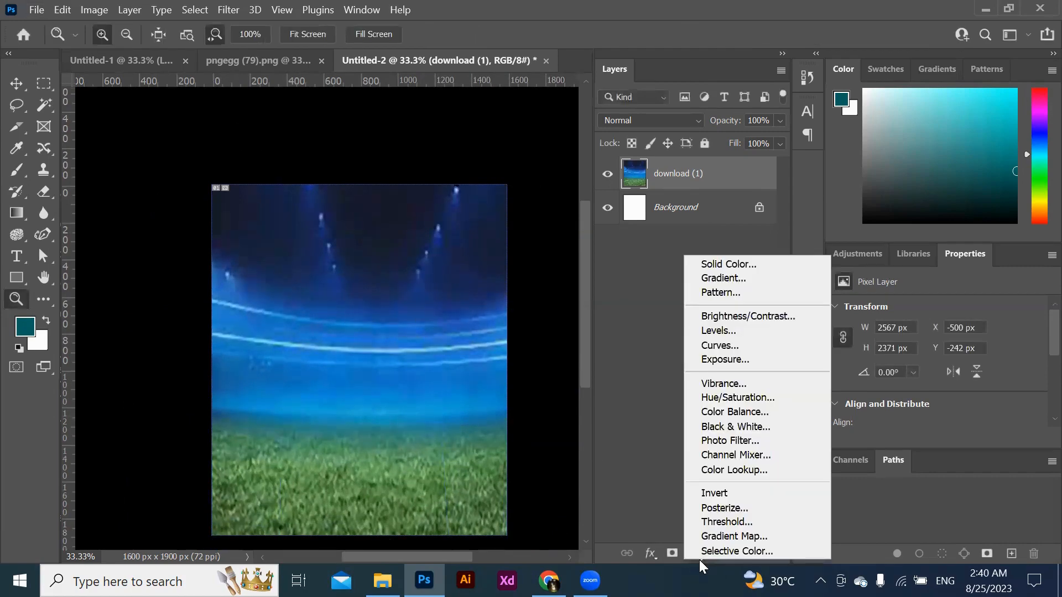
pyautogui.click(724, 424)
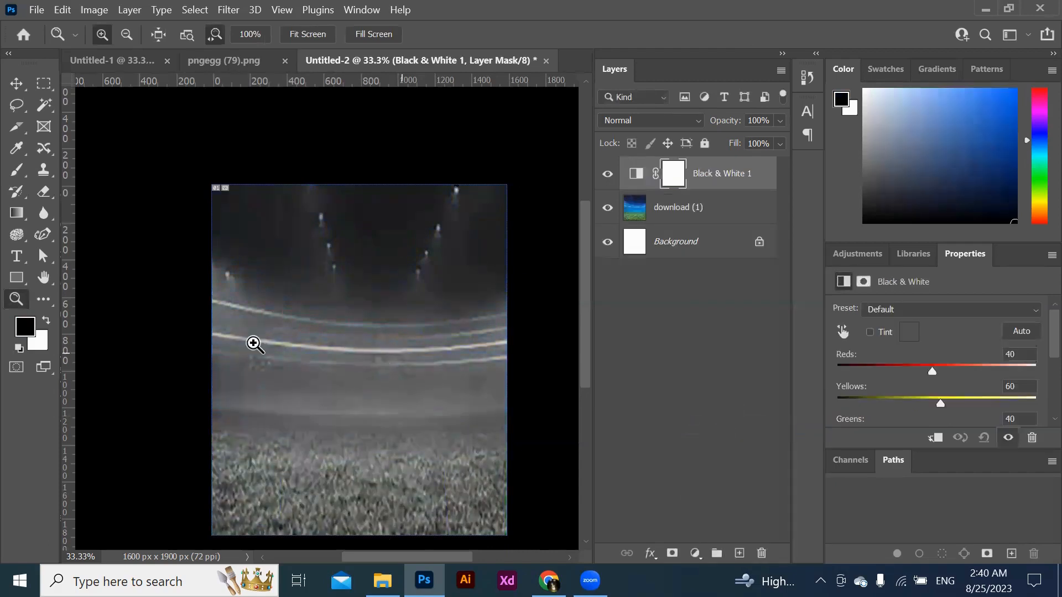
# Place the runner image pngegg (79) as an embedded object, scale it to about 96% and move it slightly lower on the canvas.
pyautogui.click(37, 10)
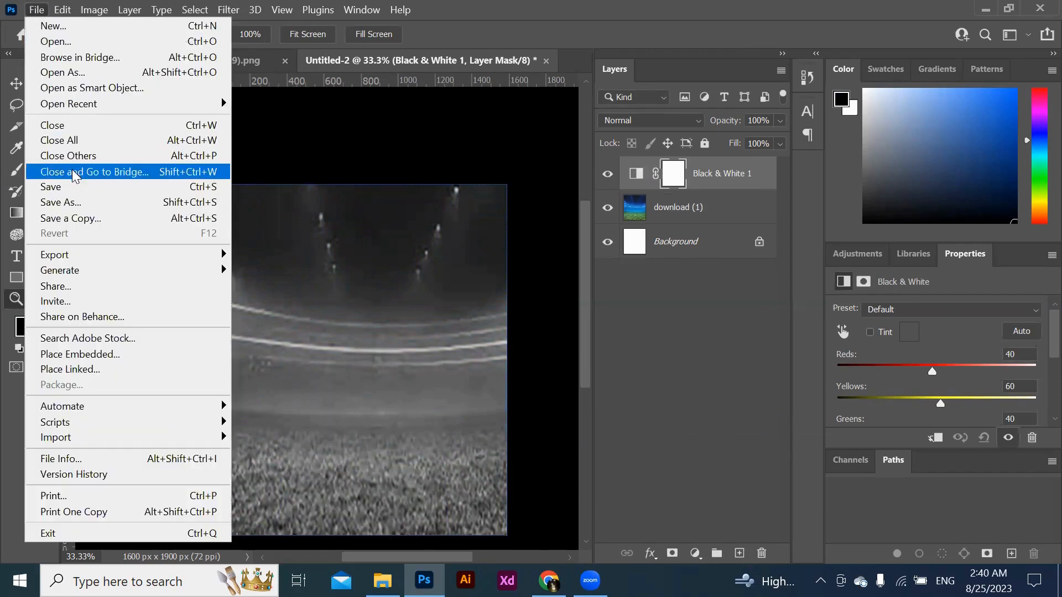
pyautogui.click(102, 354)
pyautogui.click(194, 233)
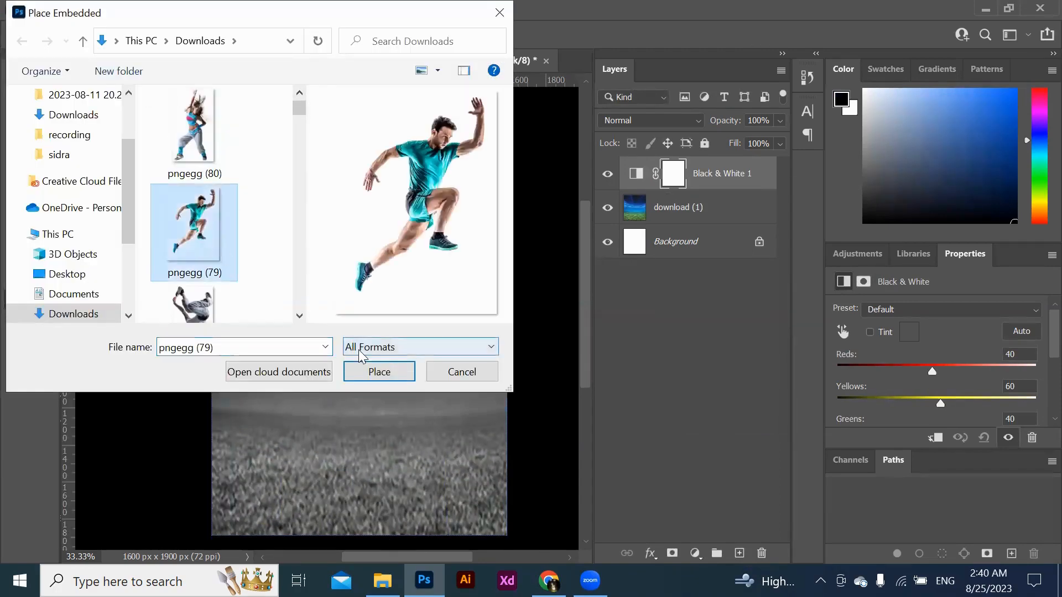
pyautogui.click(386, 373)
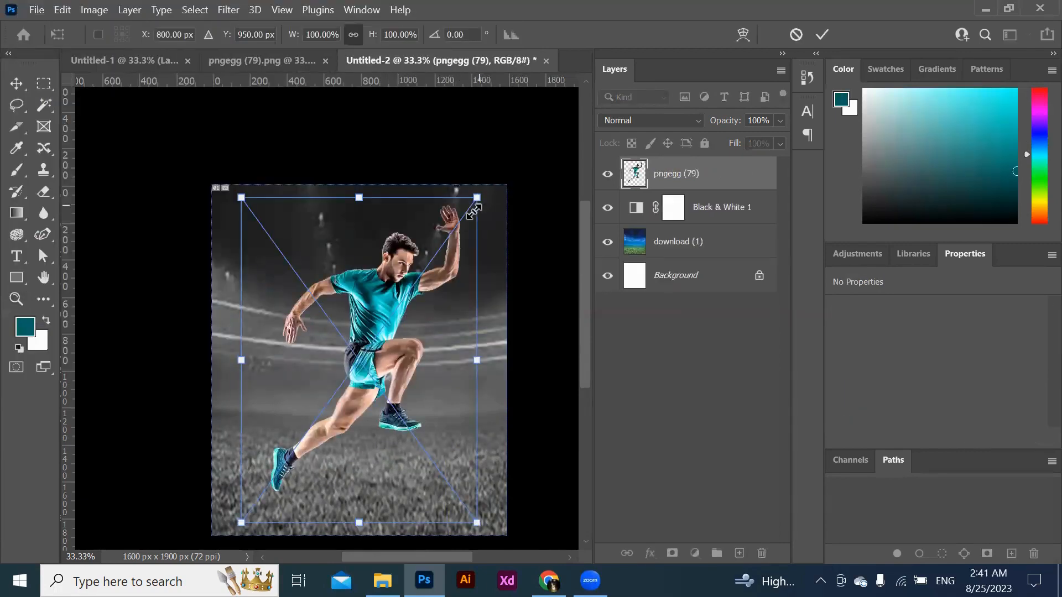
pyautogui.moveTo(474, 211); pyautogui.dragTo(465, 223)
pyautogui.moveTo(415, 333); pyautogui.dragTo(418, 356)
pyautogui.press('Return')
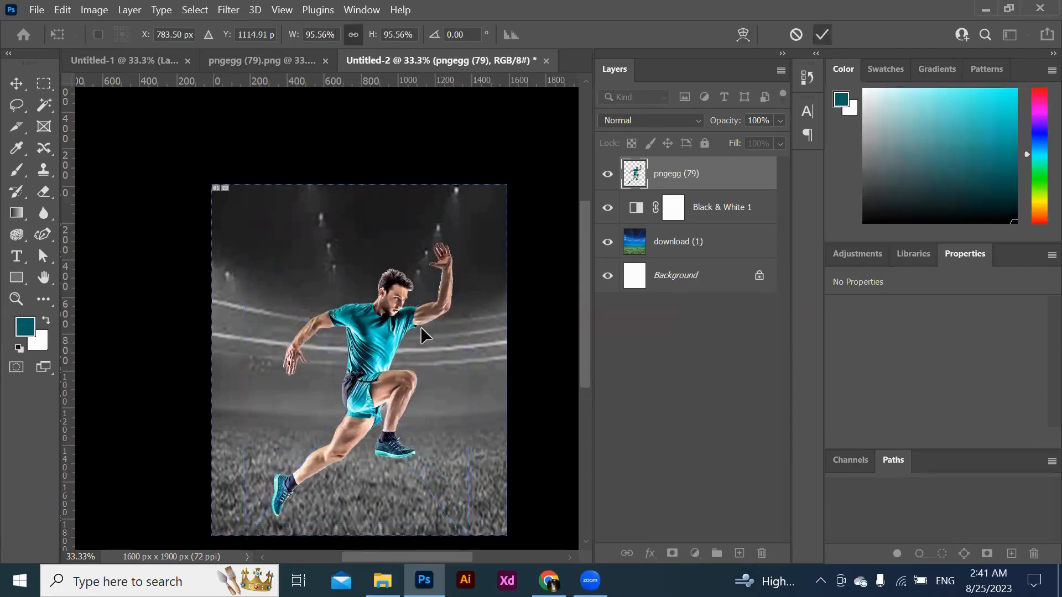
# Add the text "RUN" in 500 pt Helvetica-ExtraCompressed near the canvas's upper-left corner.
pyautogui.click(16, 298)
pyautogui.click(15, 258)
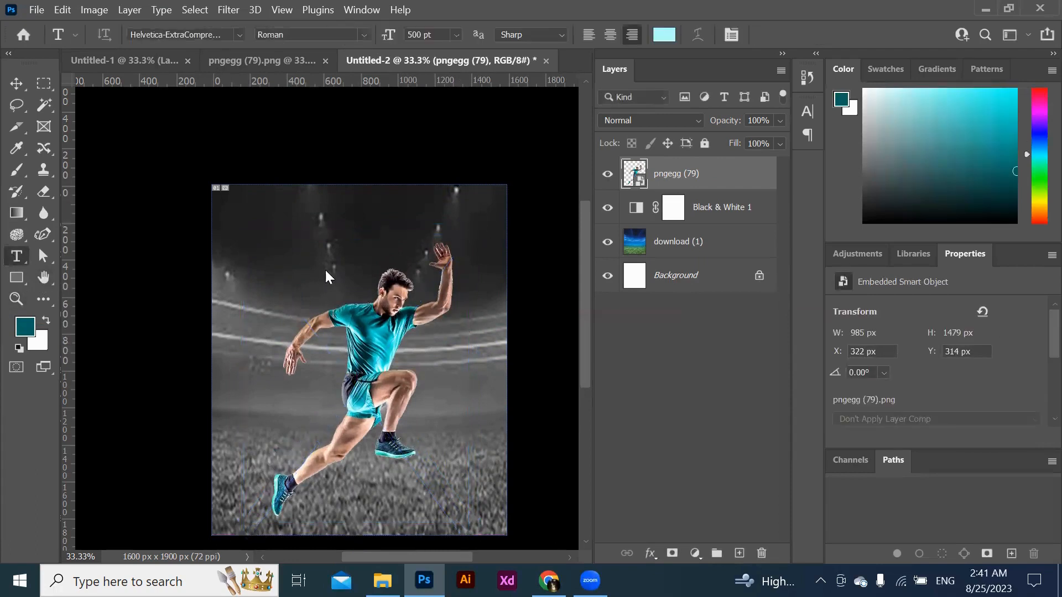
pyautogui.click(295, 258)
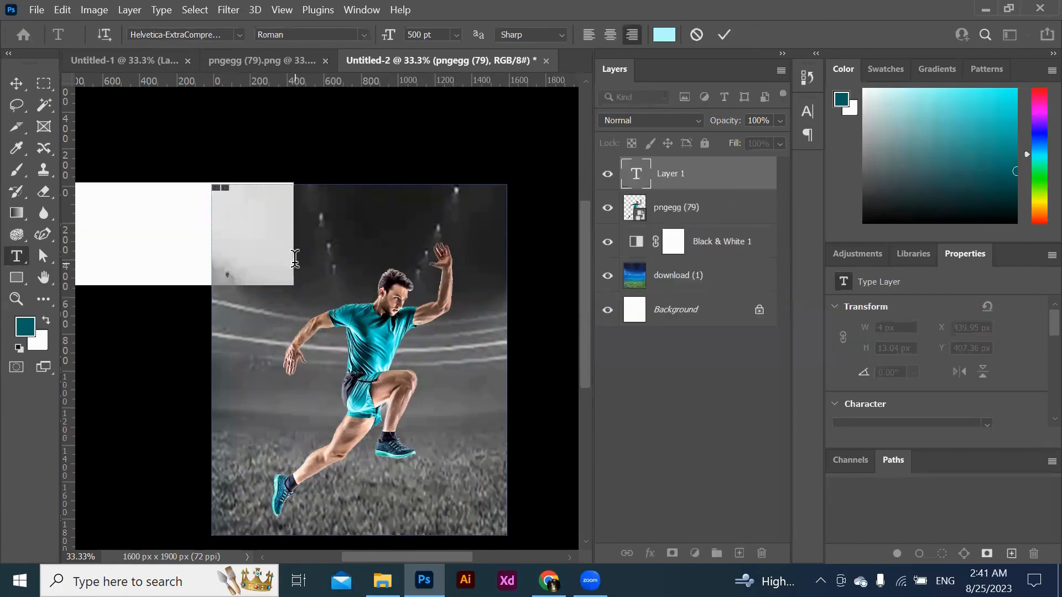
pyautogui.write('RUN')
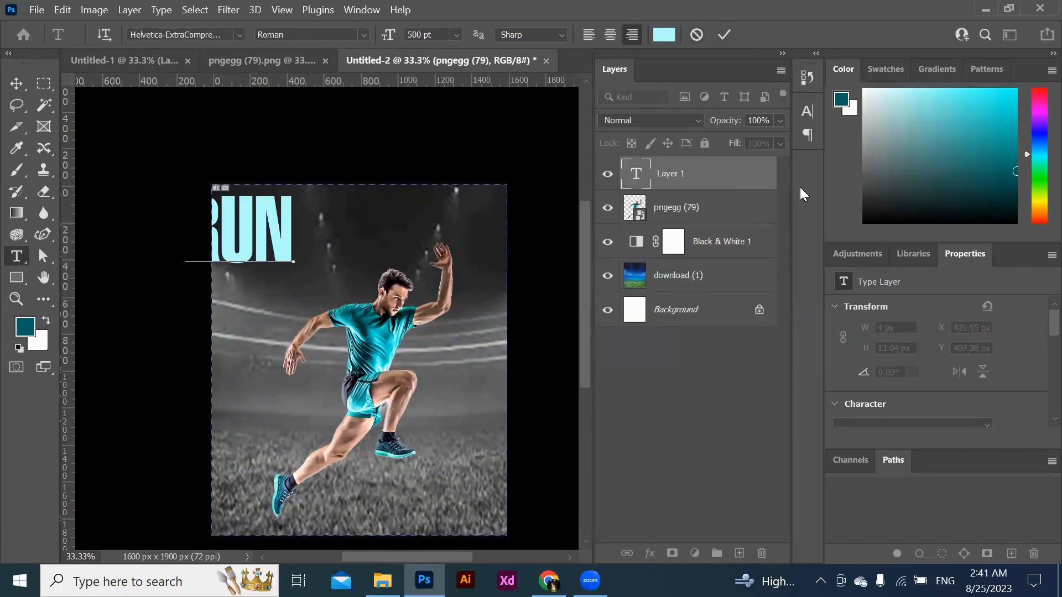
pyautogui.hotkey('ctrl', 'Return')
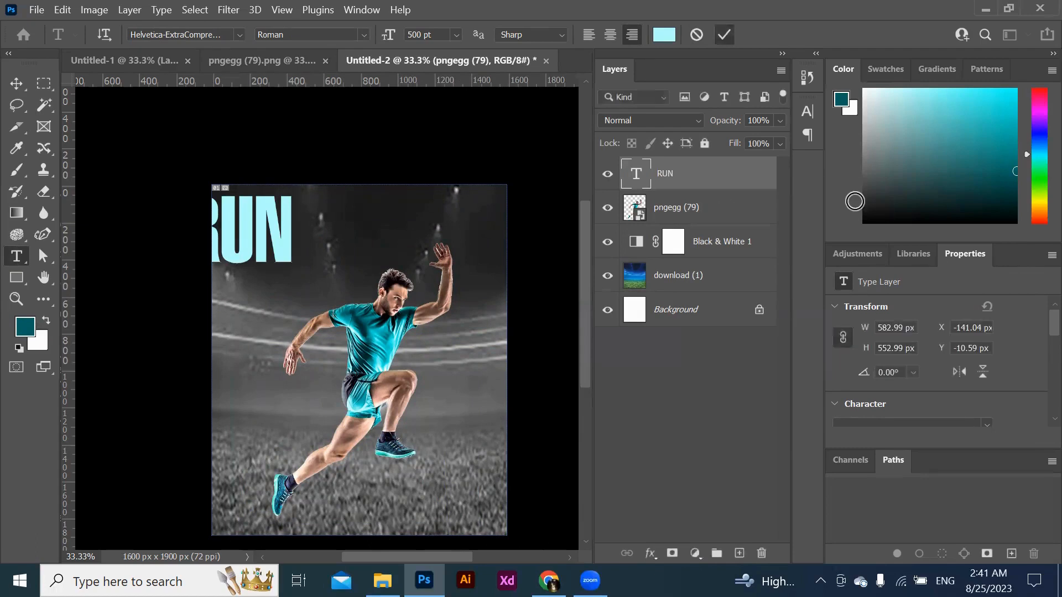
# Change the RUN text's color to white (FFFFFF).
pyautogui.scroll(-3, 1035, 348)
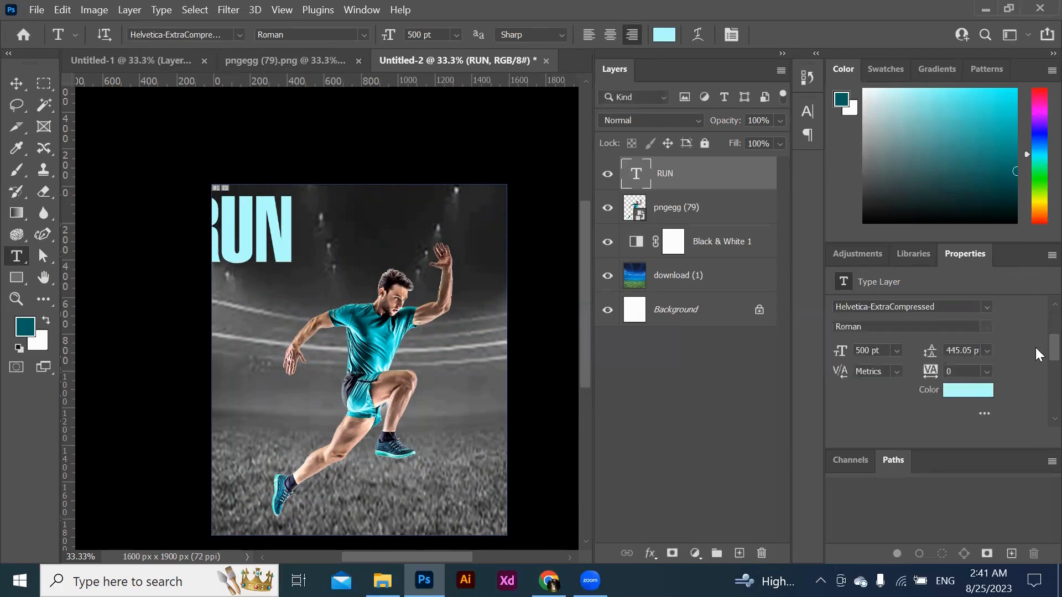
pyautogui.click(957, 395)
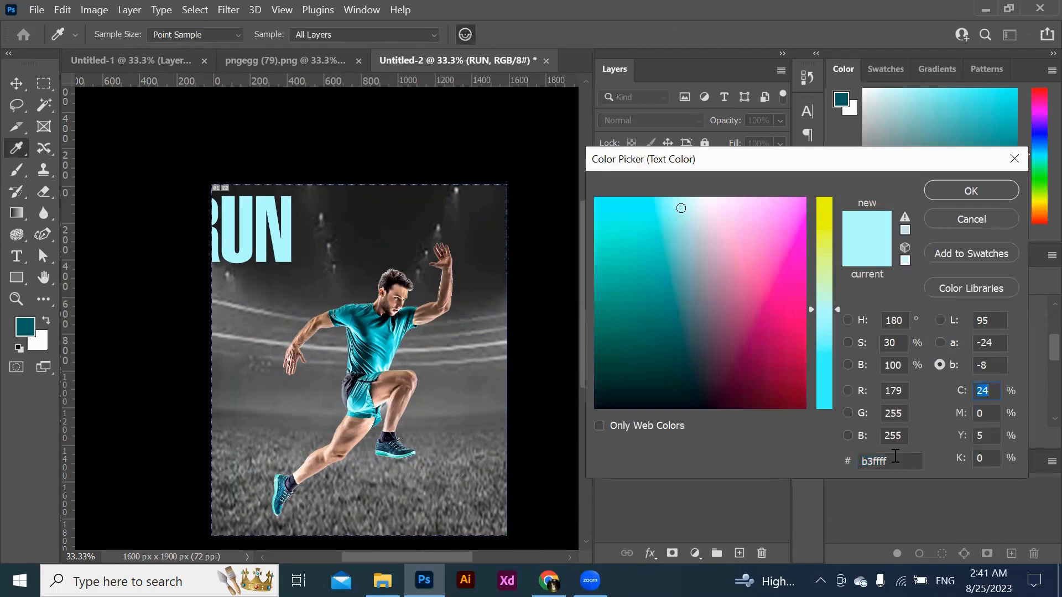
pyautogui.write('FFFFFF')
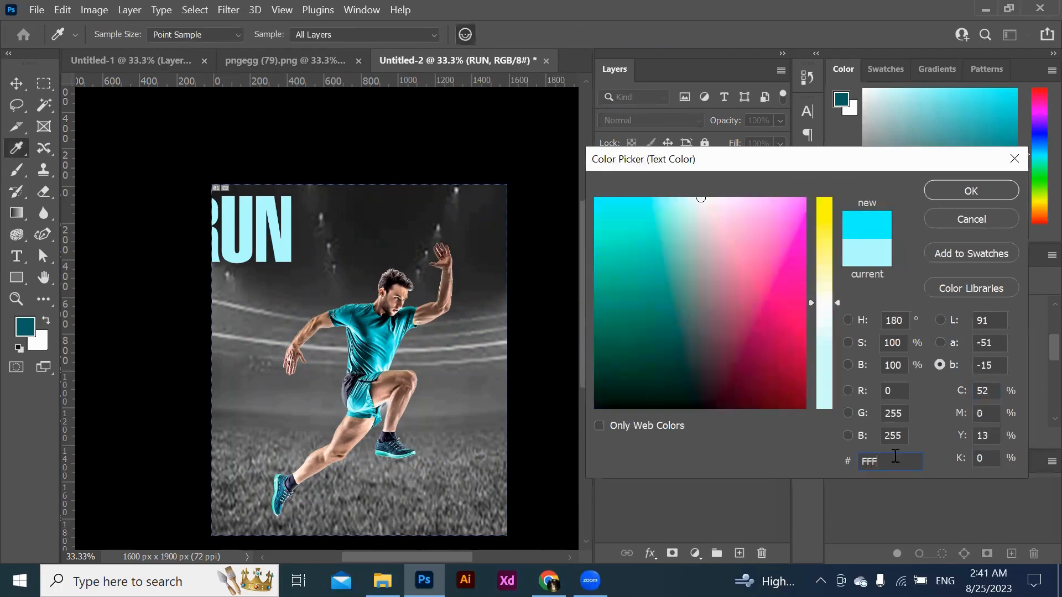
pyautogui.click(982, 187)
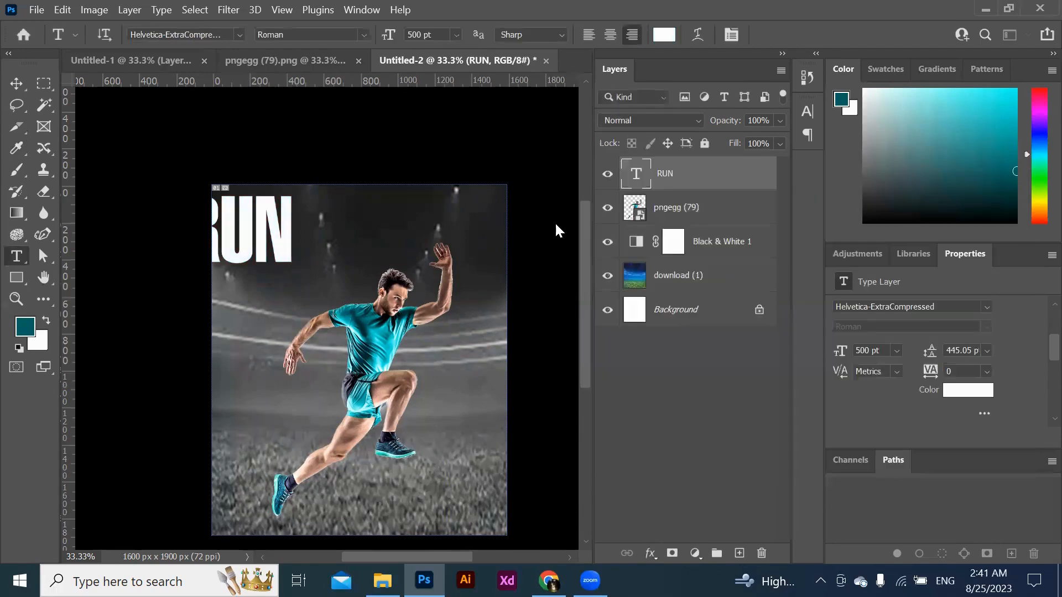
# Move the RUN text over the runner's upper body and scale it to about 147%.
pyautogui.click(15, 85)
pyautogui.click(15, 88)
pyautogui.moveTo(285, 241); pyautogui.dragTo(406, 293)
pyautogui.hotkey('ctrl', 't')
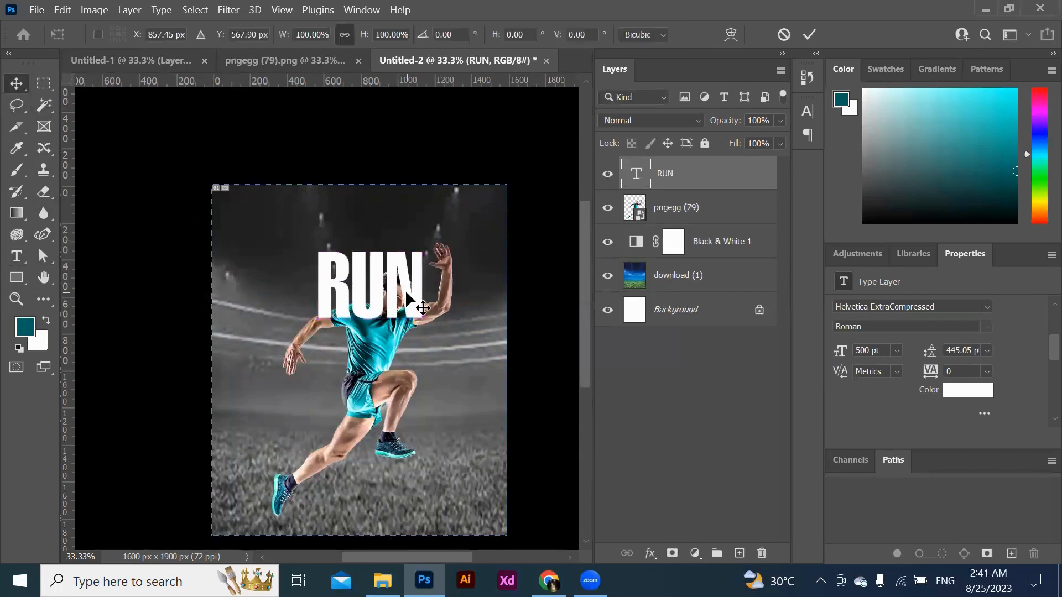
pyautogui.moveTo(423, 340); pyautogui.dragTo(493, 407)
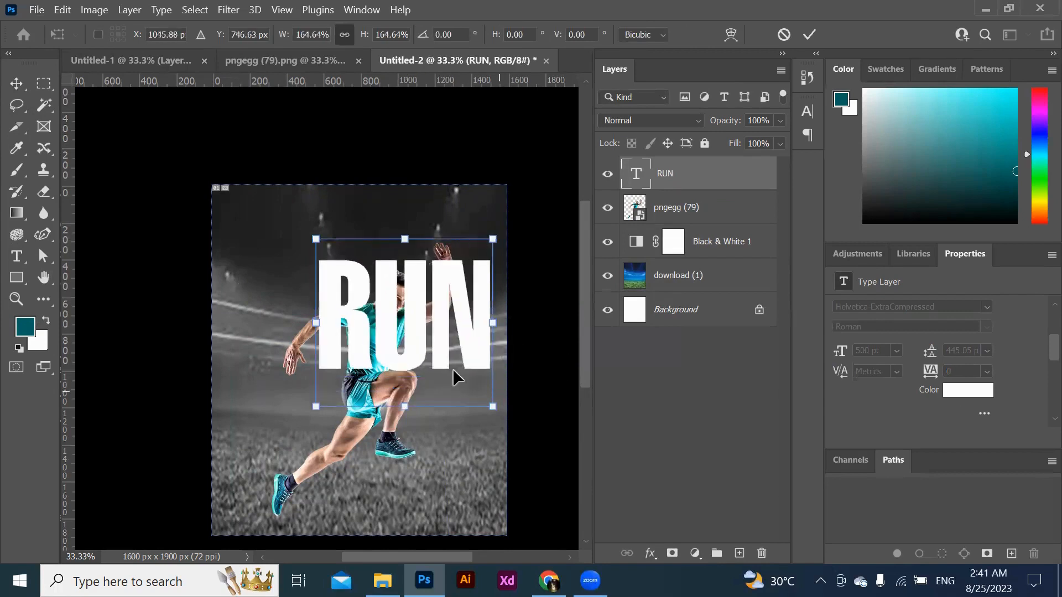
pyautogui.moveTo(404, 350); pyautogui.dragTo(356, 339)
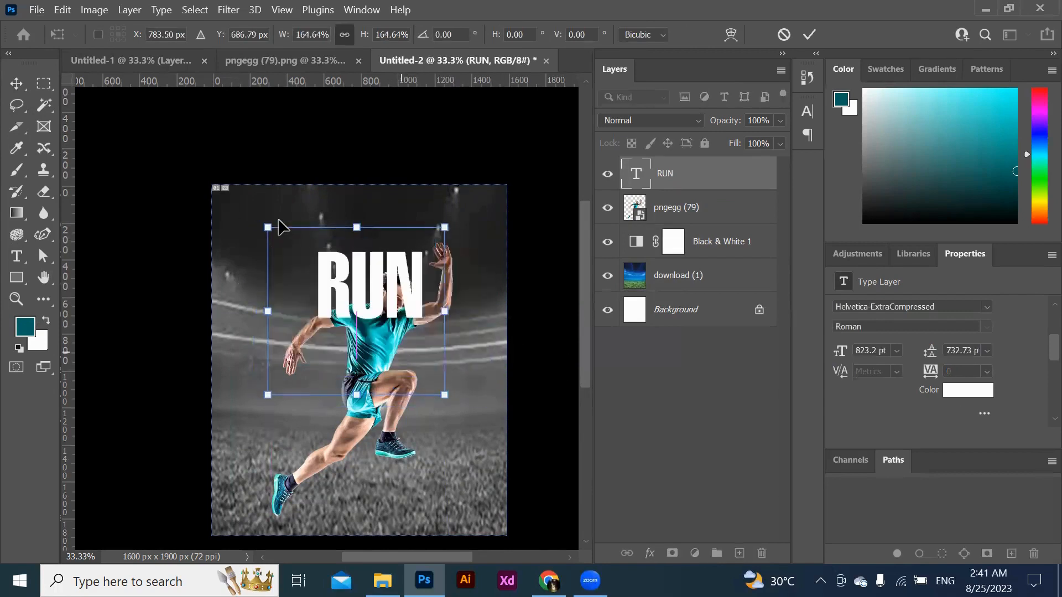
pyautogui.moveTo(265, 223); pyautogui.dragTo(286, 245)
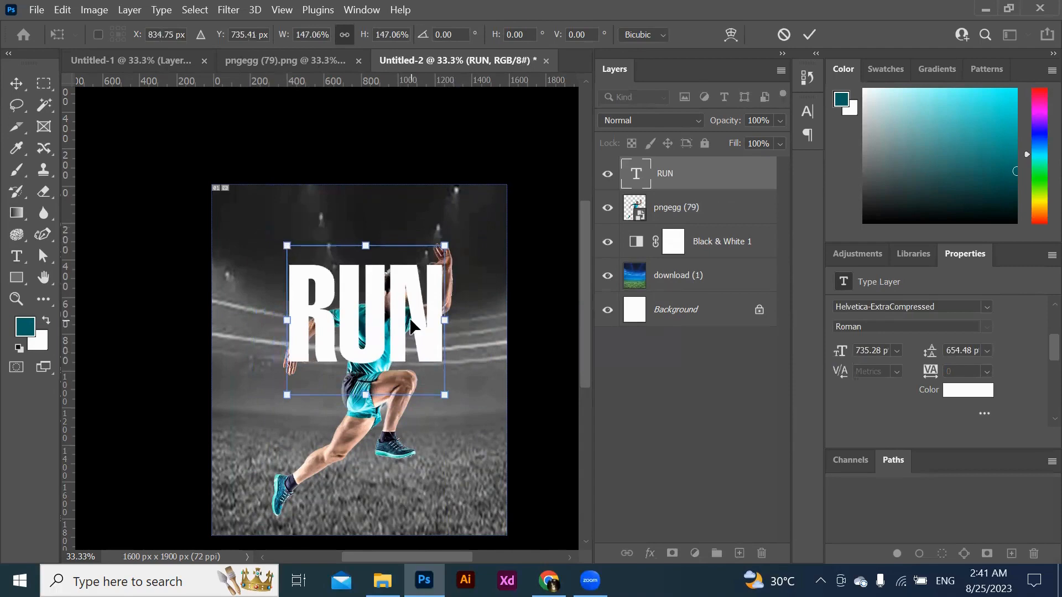
pyautogui.moveTo(418, 328); pyautogui.dragTo(412, 332)
pyautogui.click(809, 35)
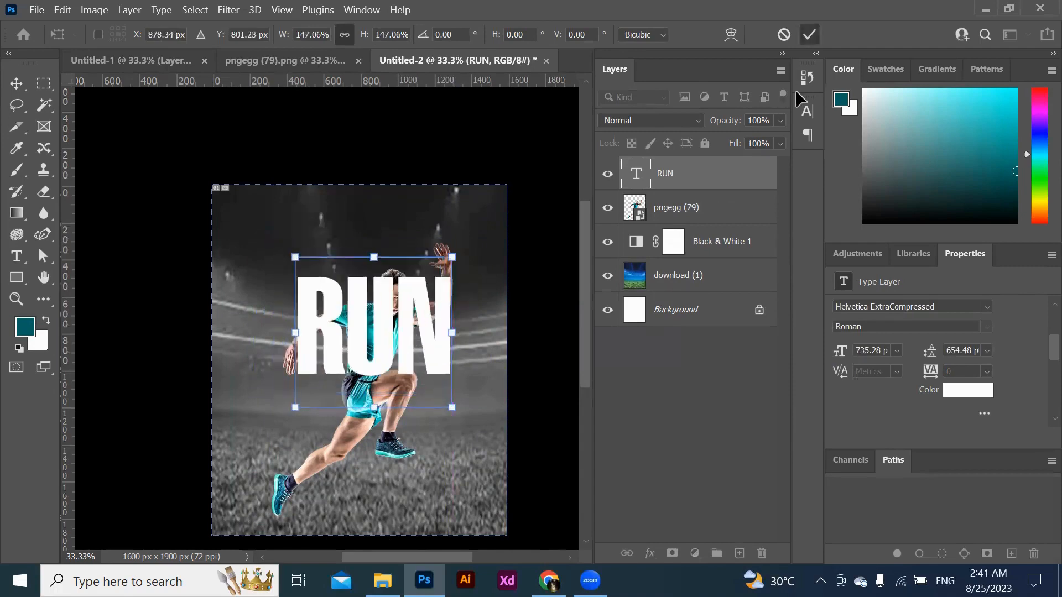
# Place the RUN text layer beneath the runner layer pngegg (79) and duplicate the text layer.
pyautogui.moveTo(730, 169); pyautogui.dragTo(723, 203)
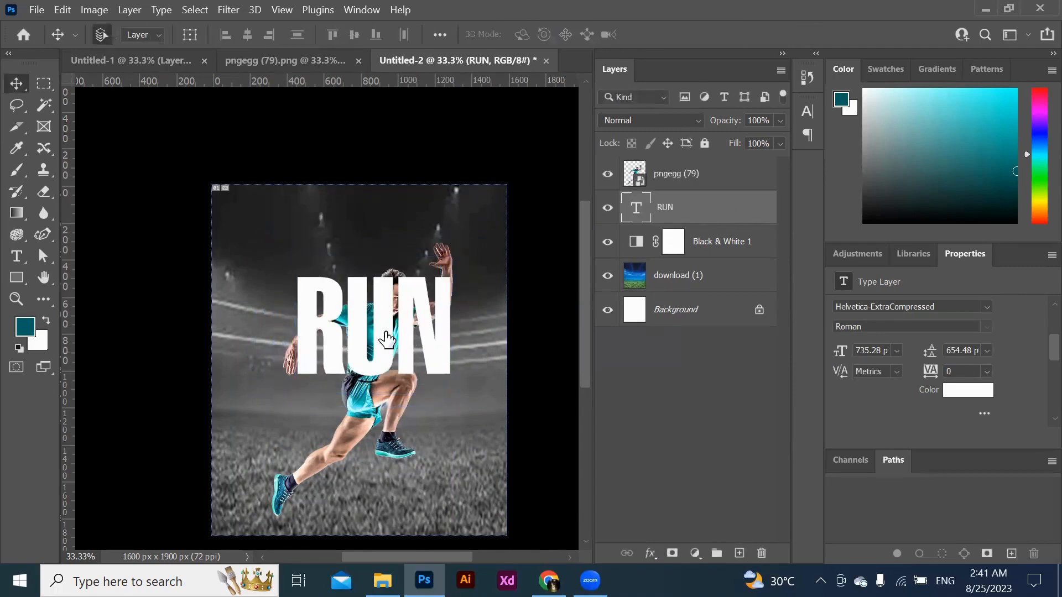
pyautogui.press('ctrl')
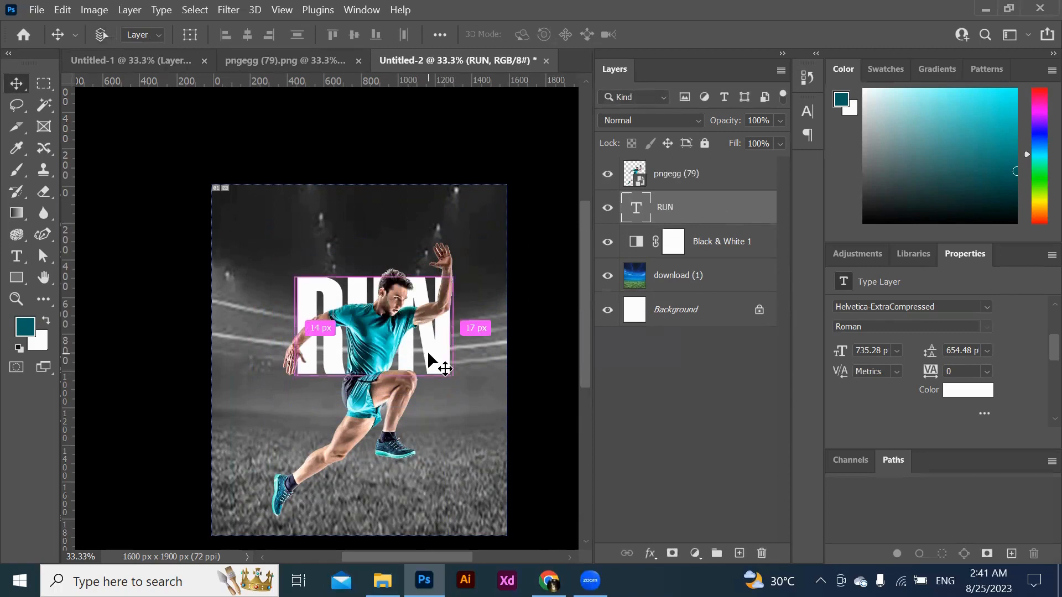
pyautogui.hotkey('ctrl', 'j')
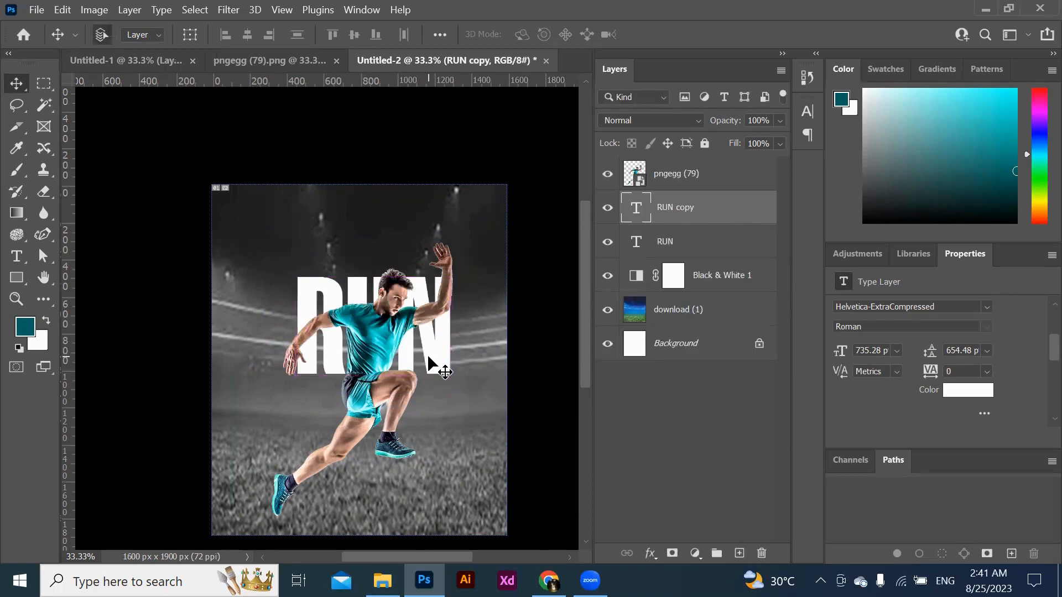
# Flip the RUN copy vertically and move it below the original text over the grass.
pyautogui.rightClick(429, 357)
pyautogui.press('Escape')
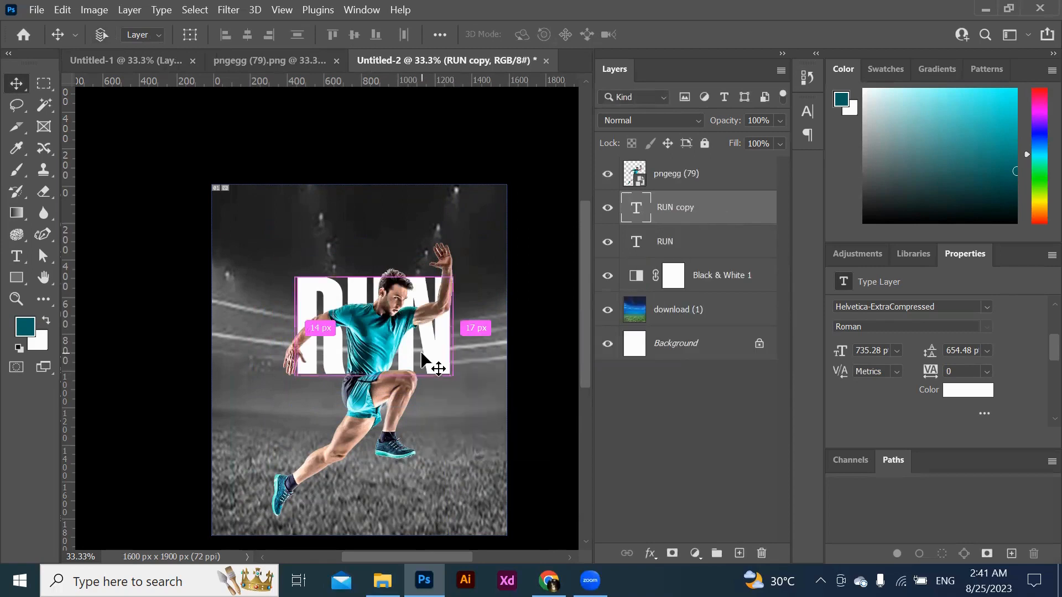
pyautogui.hotkey('ctrl', 't')
pyautogui.rightClick(422, 353)
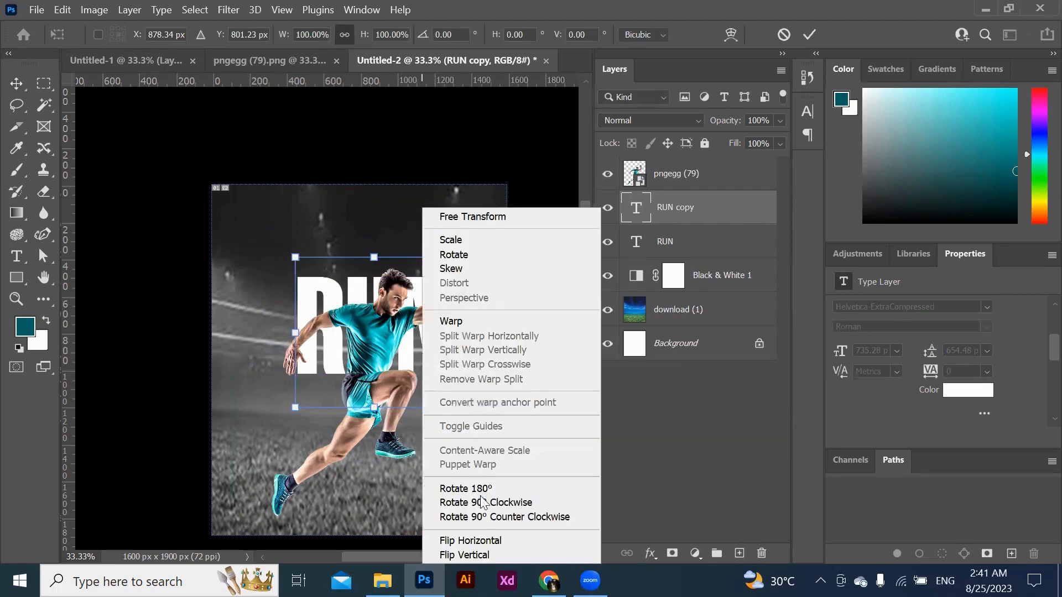
pyautogui.click(485, 554)
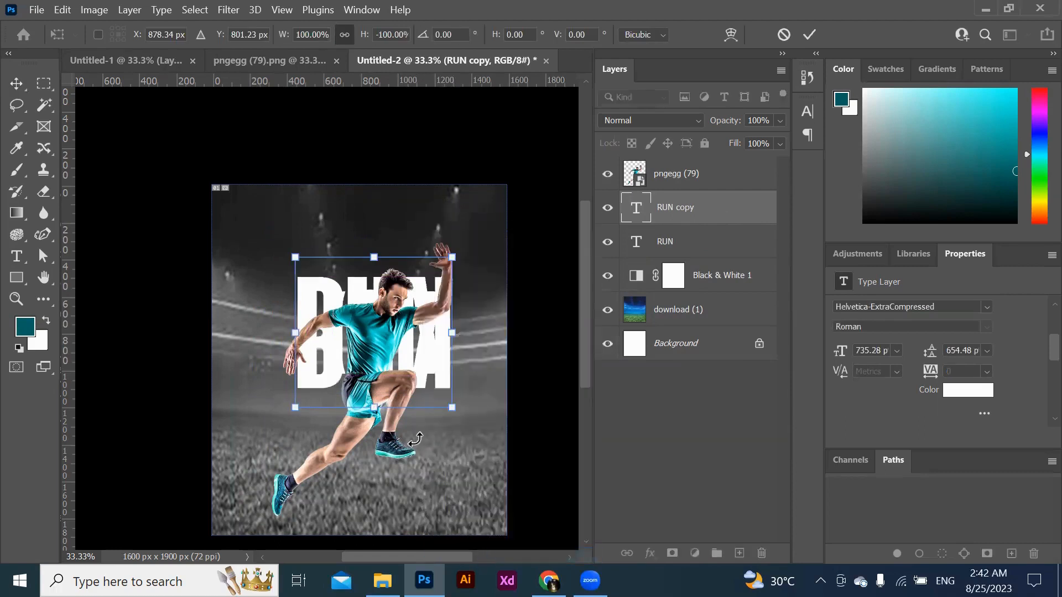
pyautogui.moveTo(425, 356); pyautogui.dragTo(421, 463)
pyautogui.moveTo(438, 342)
pyautogui.mouseDown()
pyautogui.moveTo(442, 352)
pyautogui.moveTo(439, 341)
pyautogui.mouseUp()
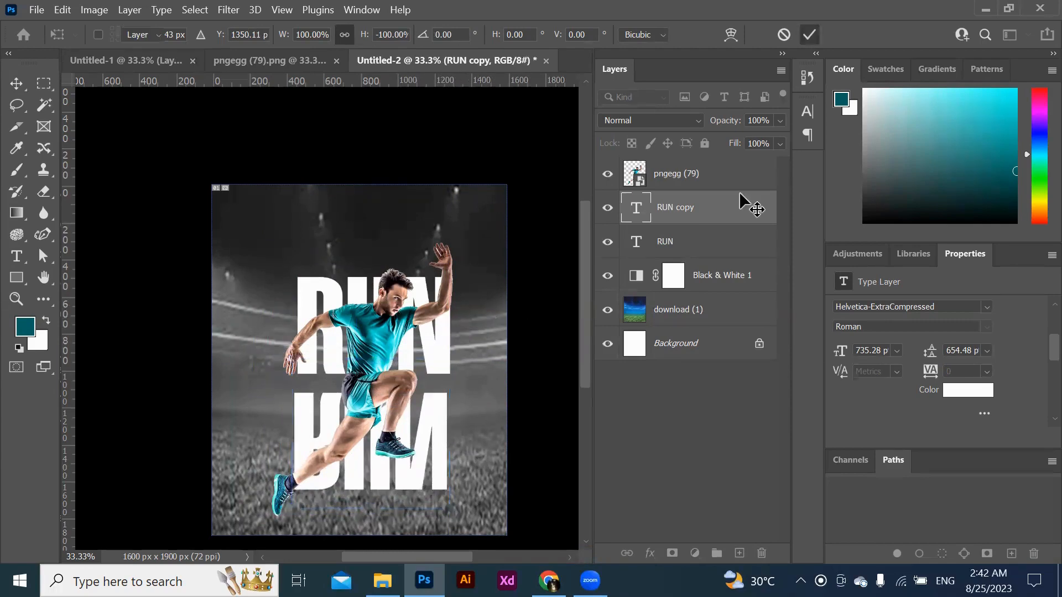
pyautogui.press('Return')
# Shift both RUN texts lower so the upright word rests directly on the mirrored copy with their sides aligned.
pyautogui.moveTo(435, 353); pyautogui.dragTo(440, 378)
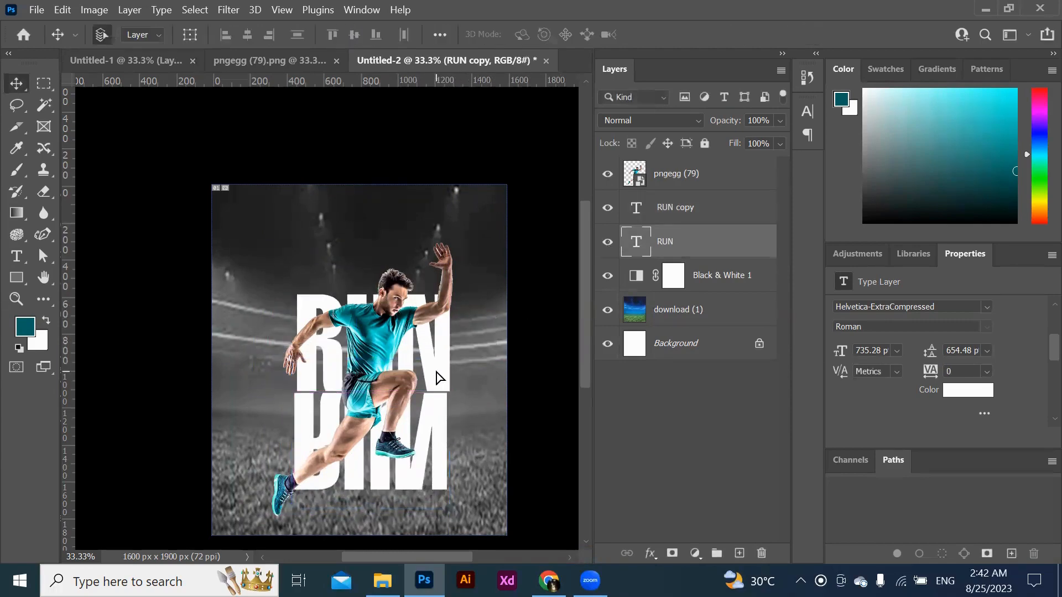
pyautogui.moveTo(434, 453); pyautogui.dragTo(434, 462)
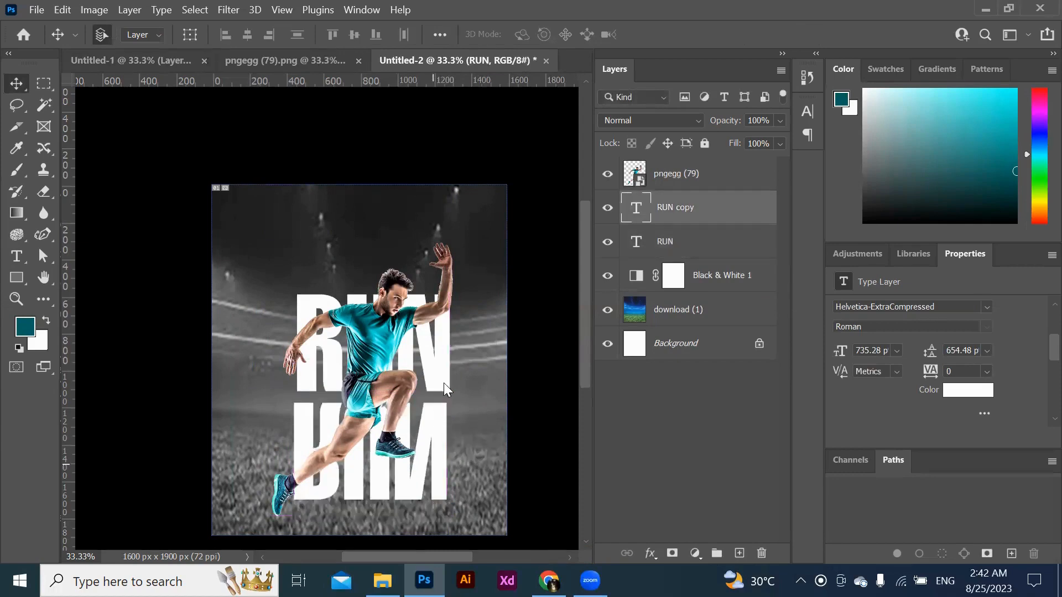
pyautogui.moveTo(440, 382)
pyautogui.mouseDown()
pyautogui.moveTo(440, 390)
pyautogui.moveTo(446, 368)
pyautogui.mouseUp()
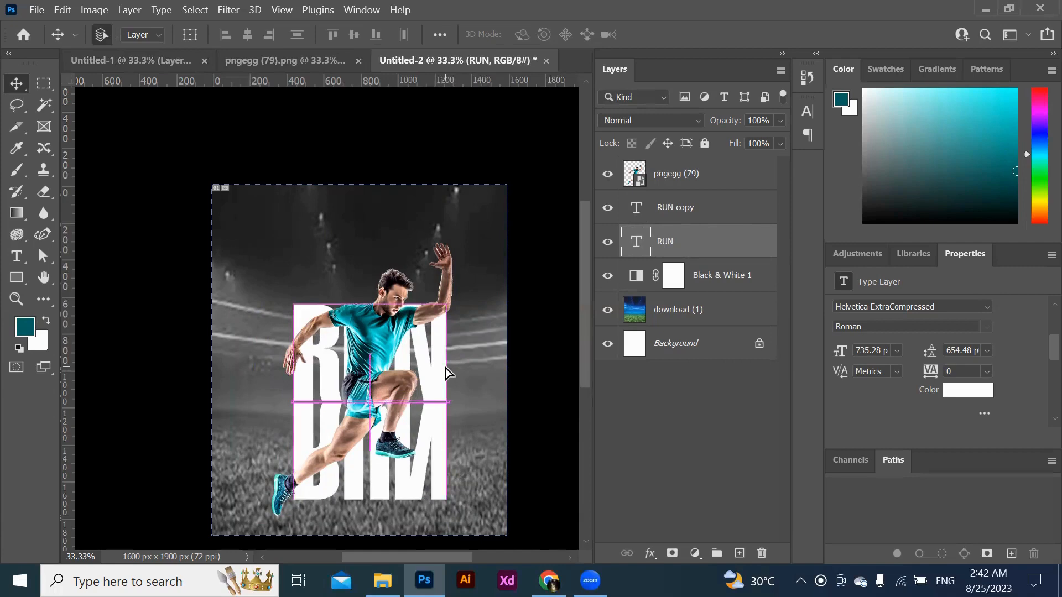
# Convert the mirrored RUN copy to a smart object.
pyautogui.click(435, 485)
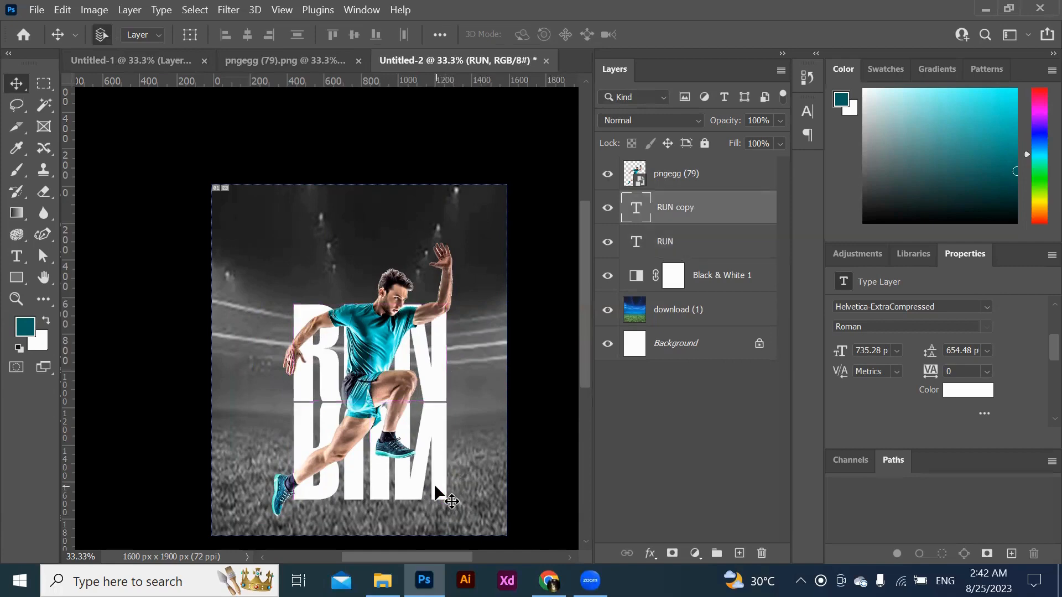
pyautogui.rightClick(694, 216)
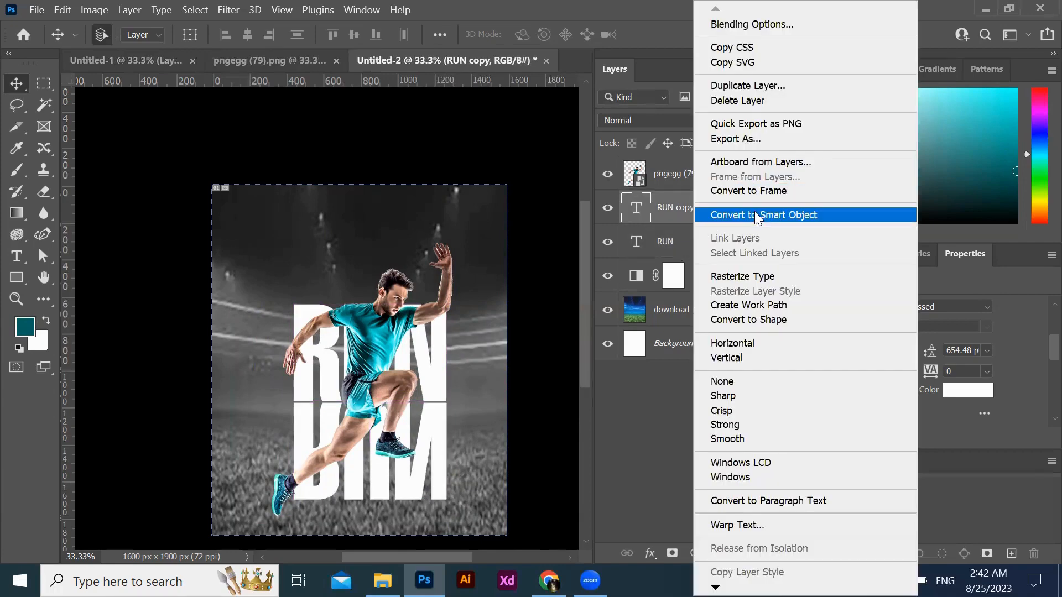
pyautogui.click(756, 215)
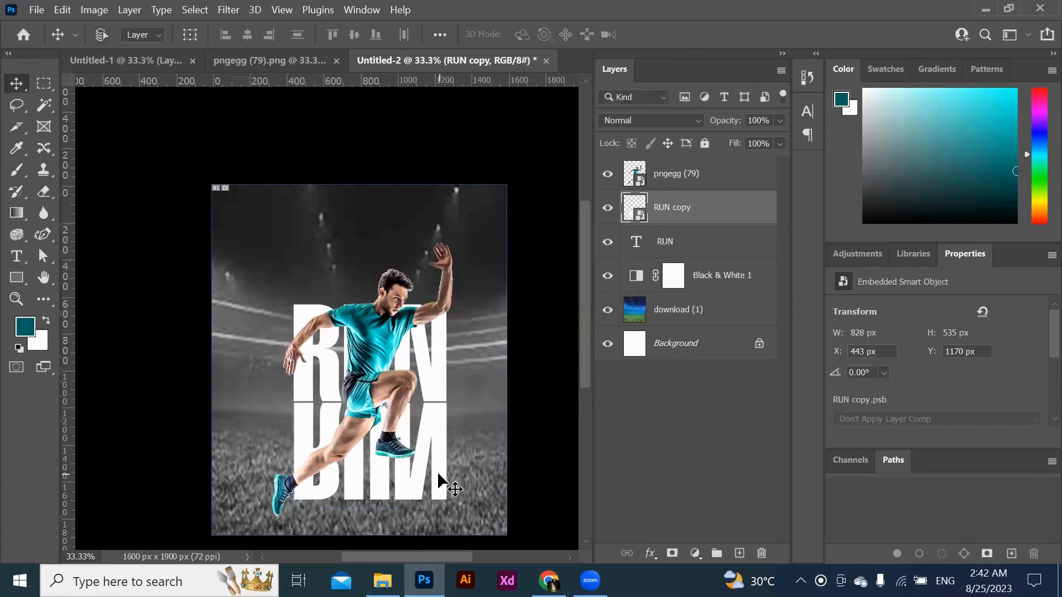
# Apply a perspective transform to the mirrored RUN copy, widening its lower edge to about 224%, and move it lower on the grass.
pyautogui.hotkey('ctrl', 't')
pyautogui.rightClick(438, 473)
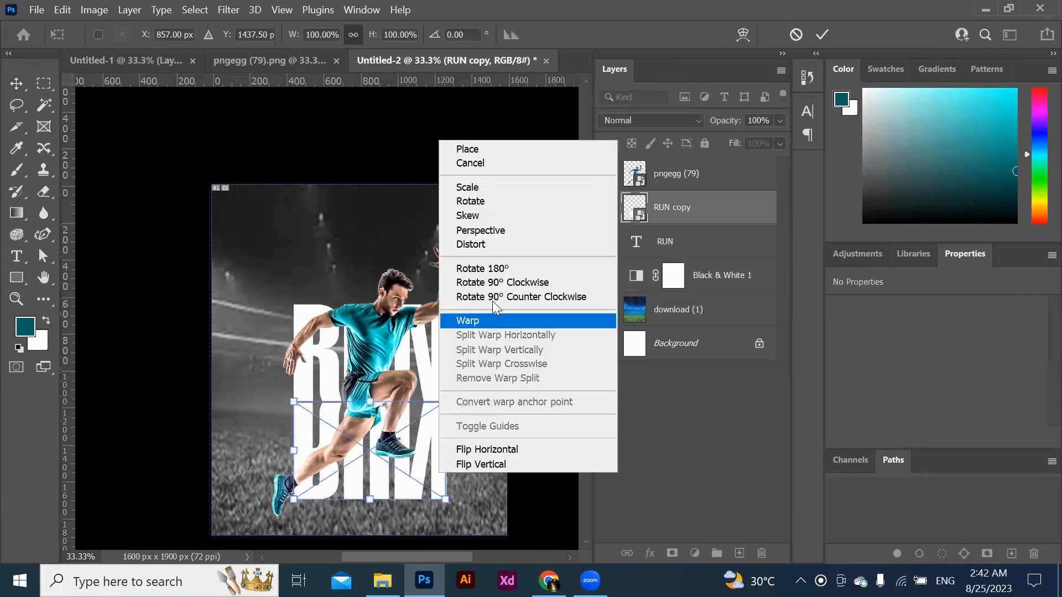
pyautogui.click(492, 230)
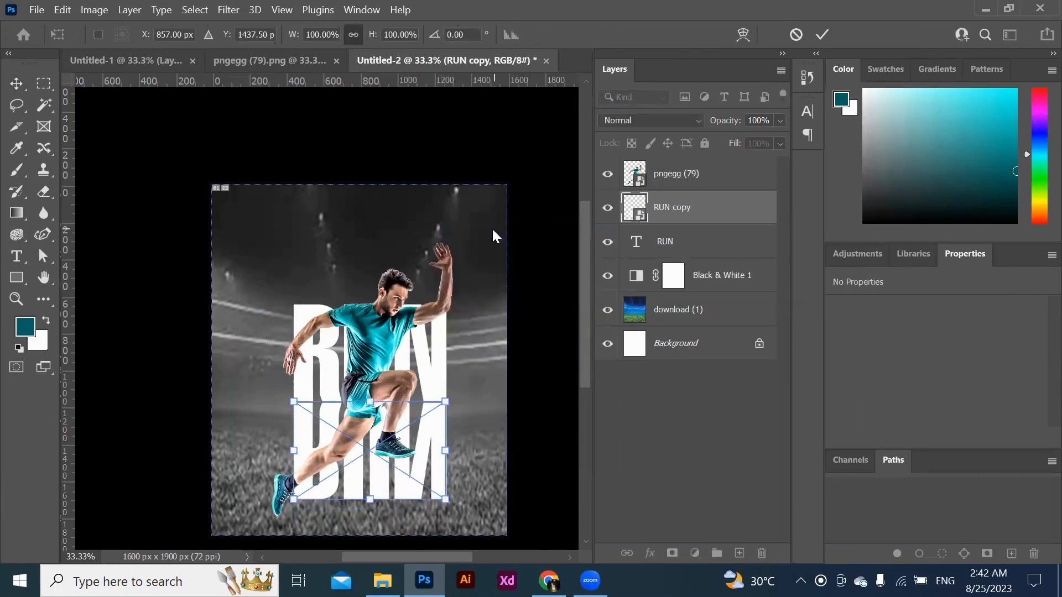
pyautogui.moveTo(377, 506)
pyautogui.mouseDown()
pyautogui.moveTo(364, 525)
pyautogui.moveTo(403, 527)
pyautogui.moveTo(376, 527)
pyautogui.mouseUp()
pyautogui.moveTo(303, 478); pyautogui.dragTo(205, 524)
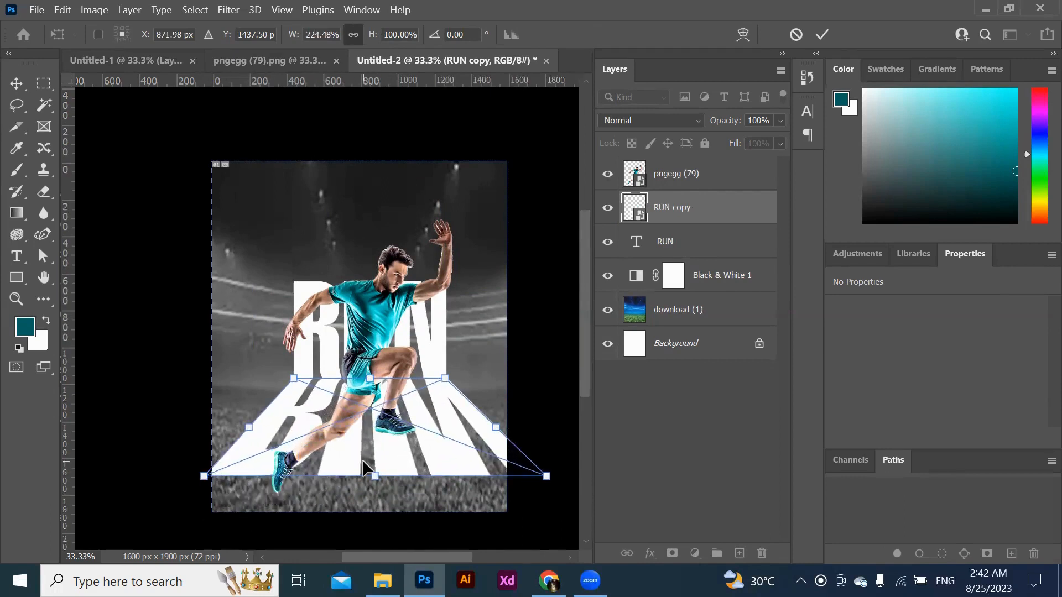
pyautogui.moveTo(361, 462); pyautogui.dragTo(357, 487)
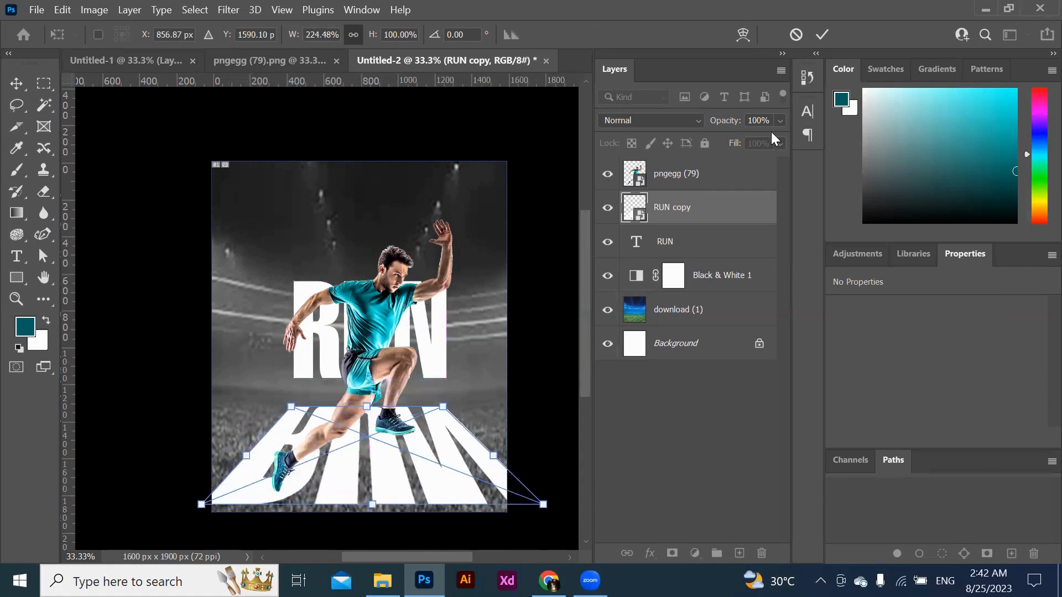
pyautogui.click(823, 34)
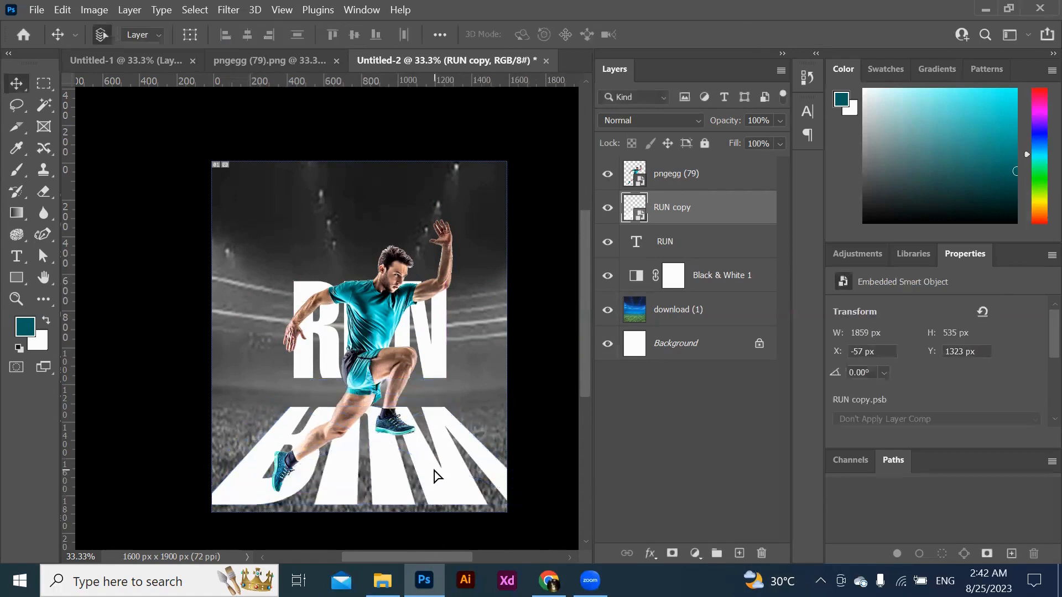
# Lower the perspective RUN copy to the canvas's bottom edge and move the upright RUN text down to meet its upper edge.
pyautogui.moveTo(437, 476); pyautogui.dragTo(434, 483)
pyautogui.doubleClick(441, 364)
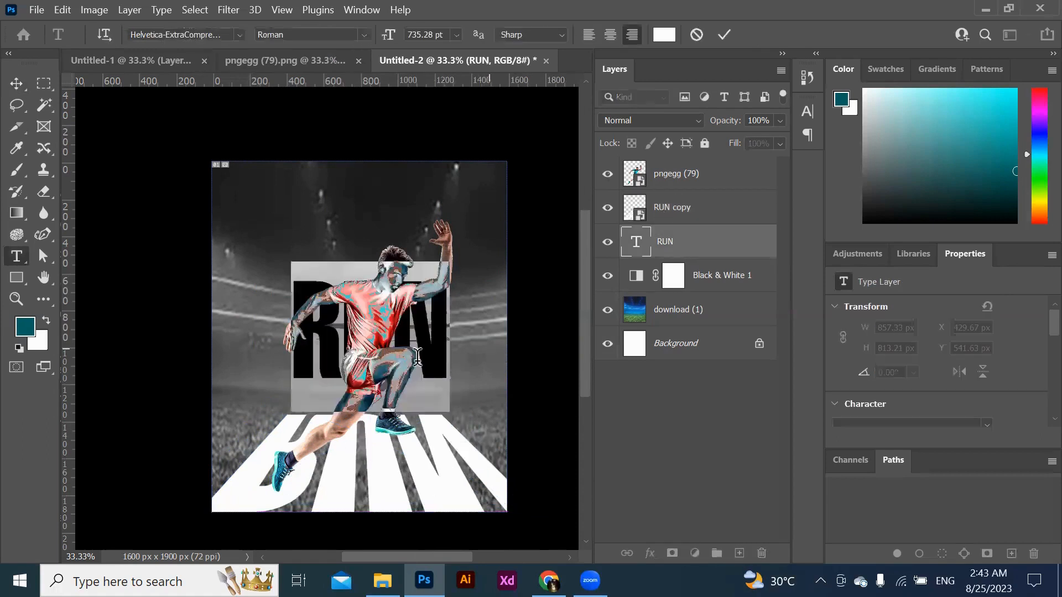
pyautogui.hotkey('ctrl', 'Return')
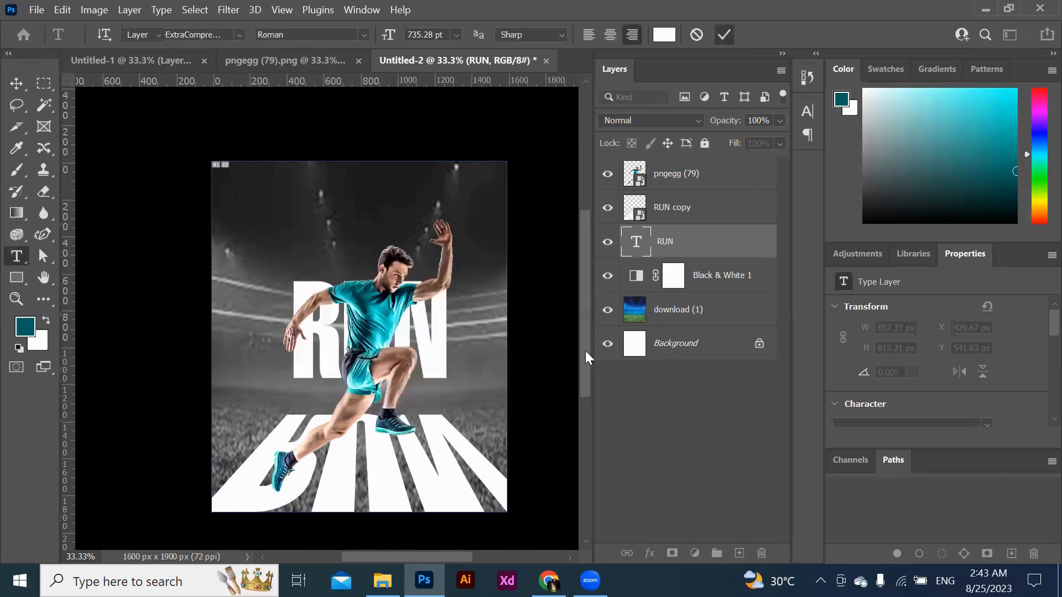
pyautogui.moveTo(446, 363); pyautogui.dragTo(434, 399)
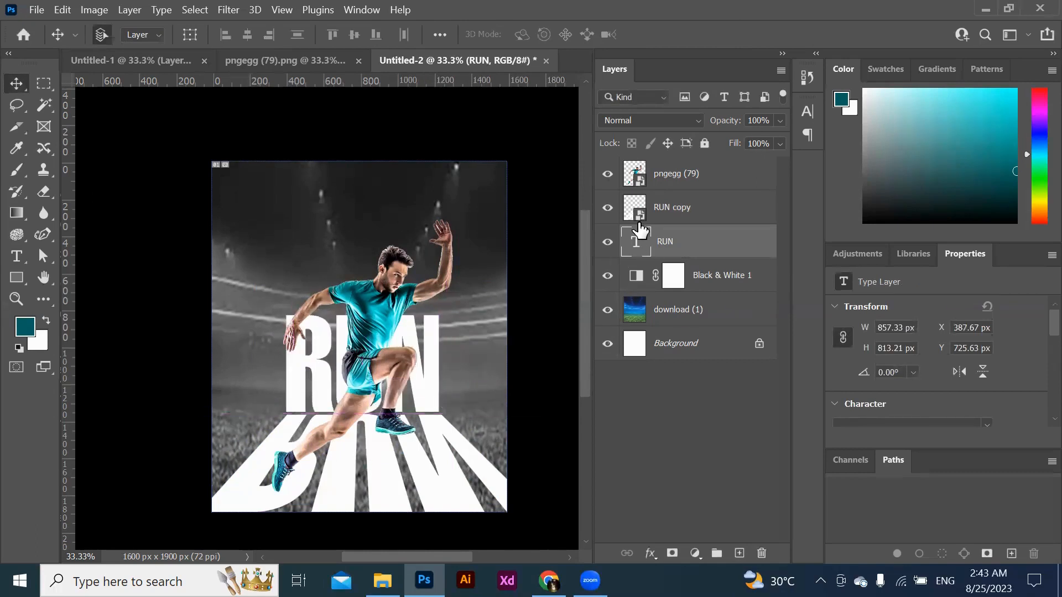
# Set the blend mode of the upright RUN text and its perspective copy to Overlay and slightly reduce the copy's opacity.
pyautogui.click(696, 122)
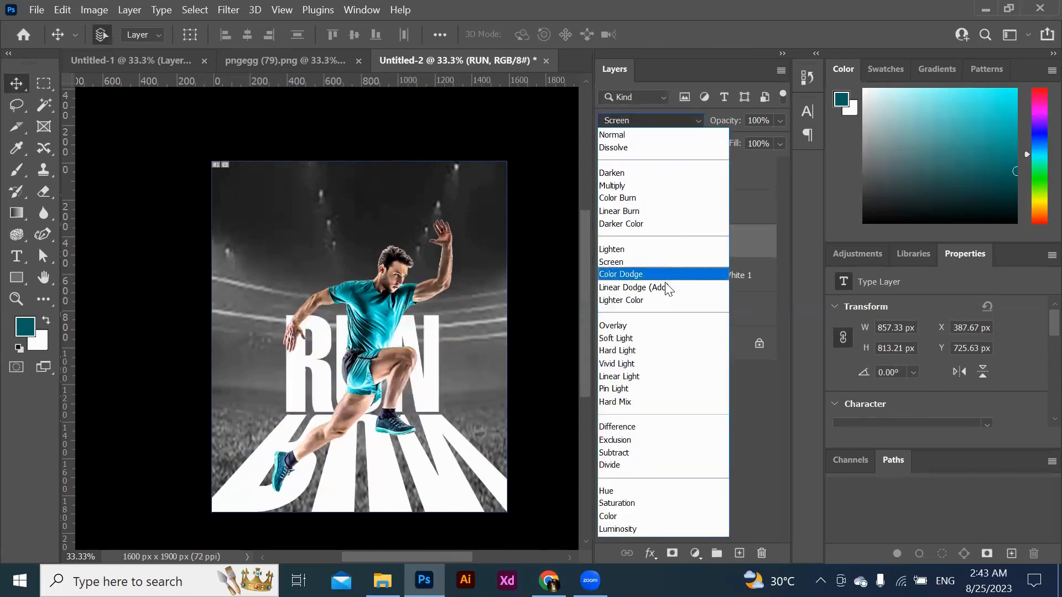
pyautogui.click(660, 325)
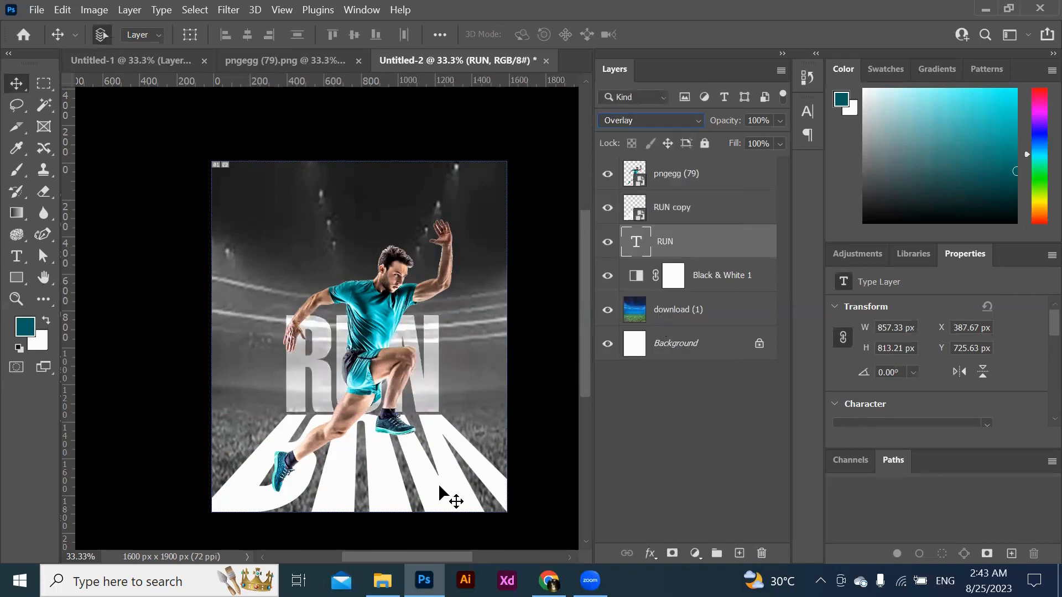
pyautogui.moveTo(440, 488); pyautogui.dragTo(439, 487)
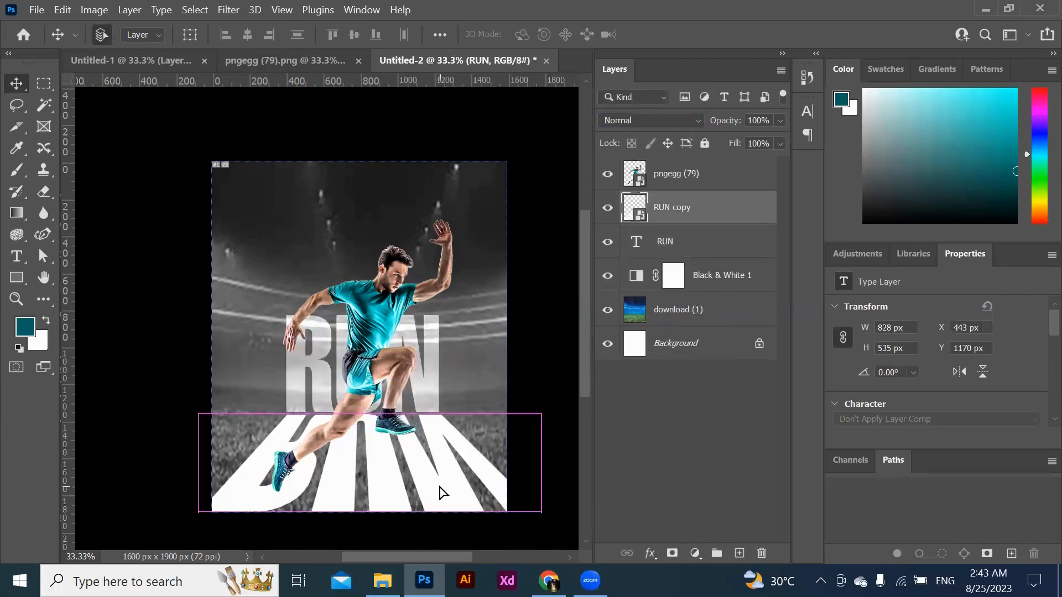
pyautogui.click(697, 123)
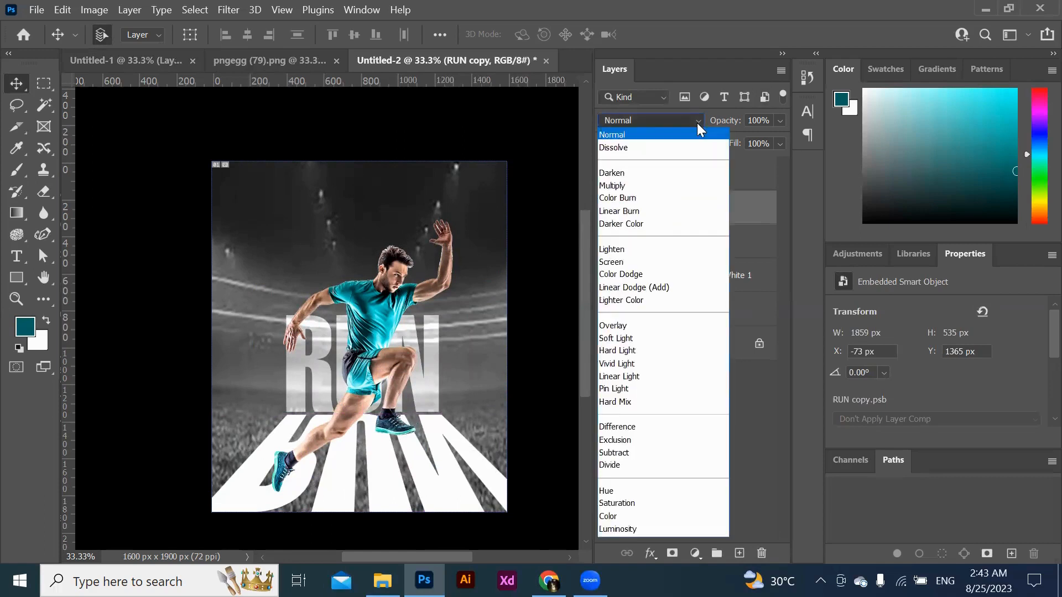
pyautogui.click(667, 332)
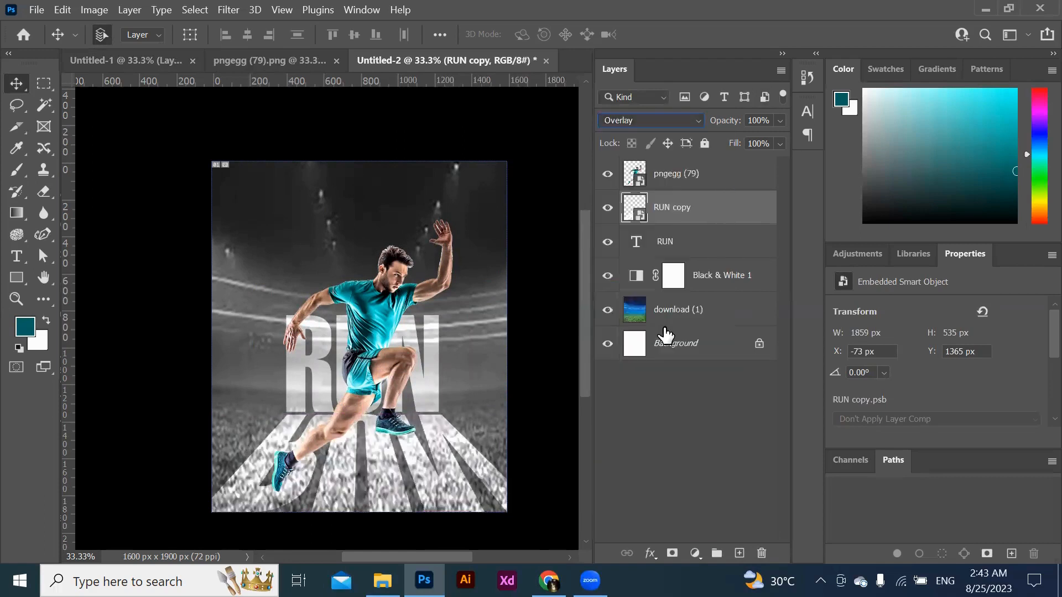
pyautogui.click(781, 121)
pyautogui.moveTo(761, 140); pyautogui.dragTo(751, 141)
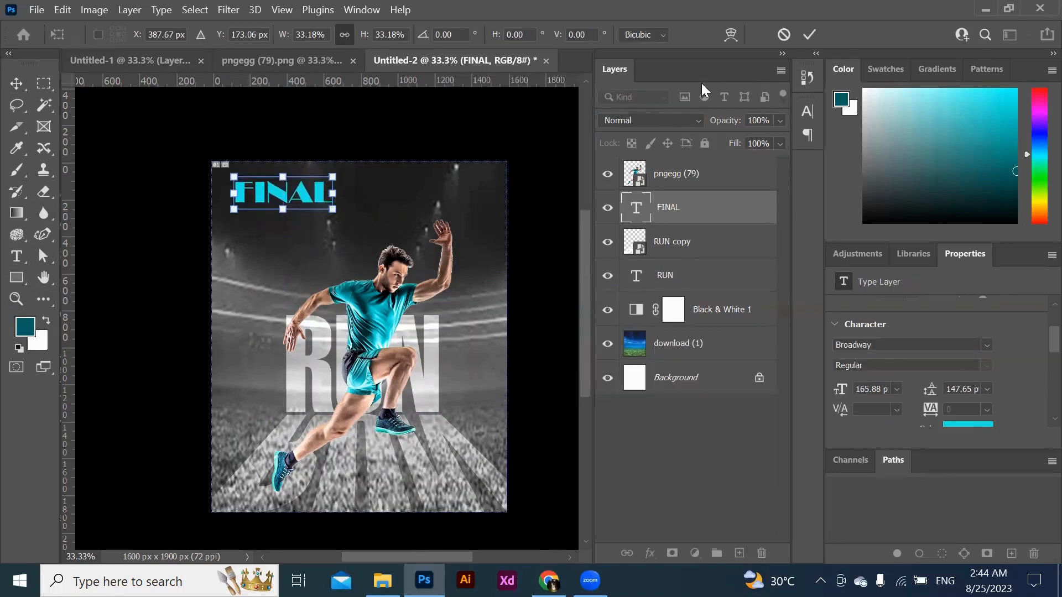
# Apply the FINAL text's scaling to about 33% and add the text "2023" at 500 pt near the canvas's upper-left corner.
pyautogui.press('Return')
pyautogui.click(17, 256)
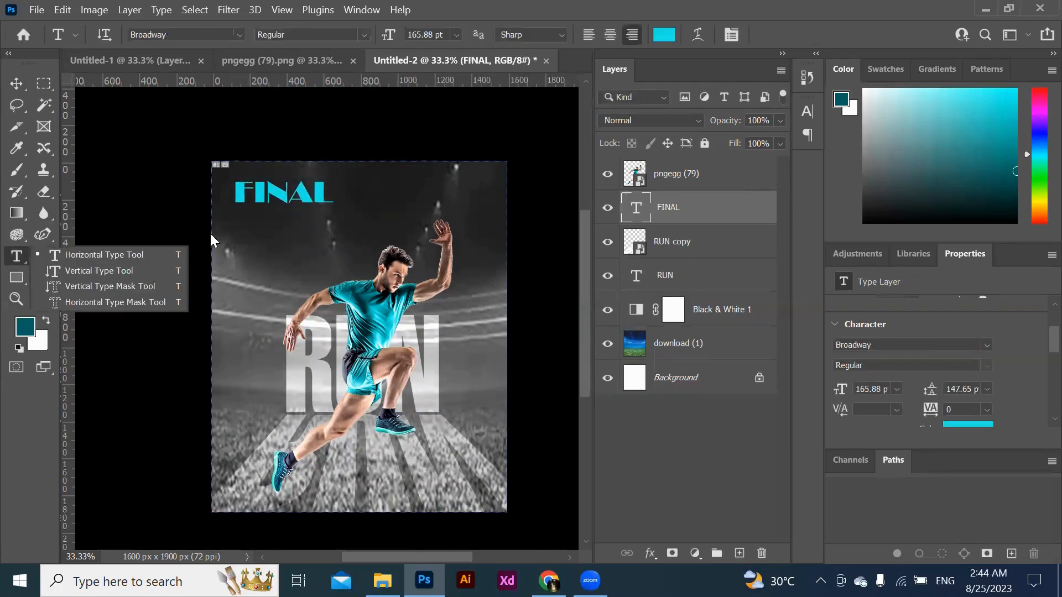
pyautogui.click(255, 230)
pyautogui.click(257, 230)
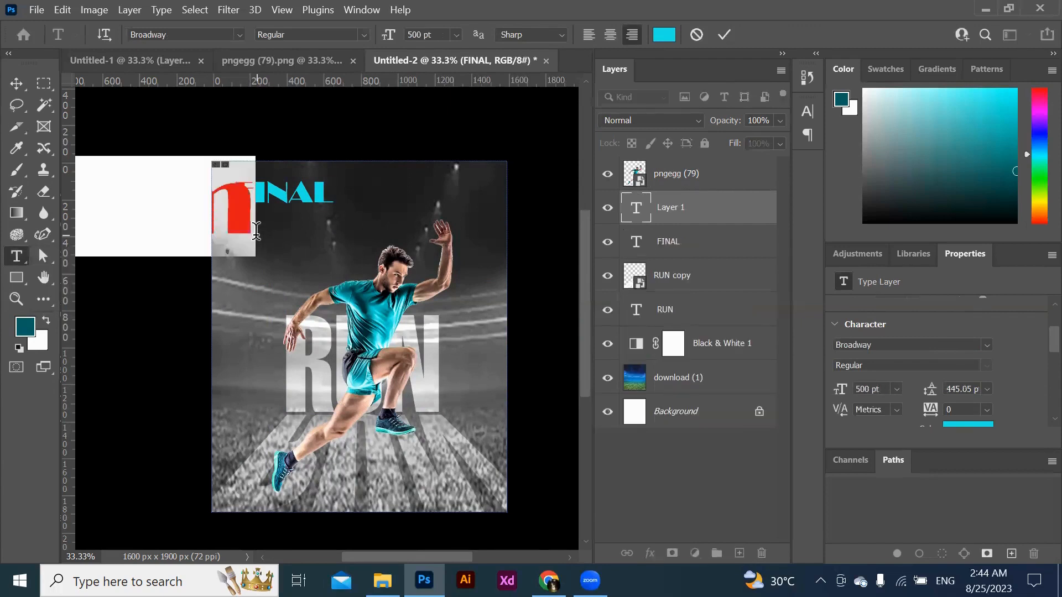
pyautogui.write('D')
pyautogui.write('B')
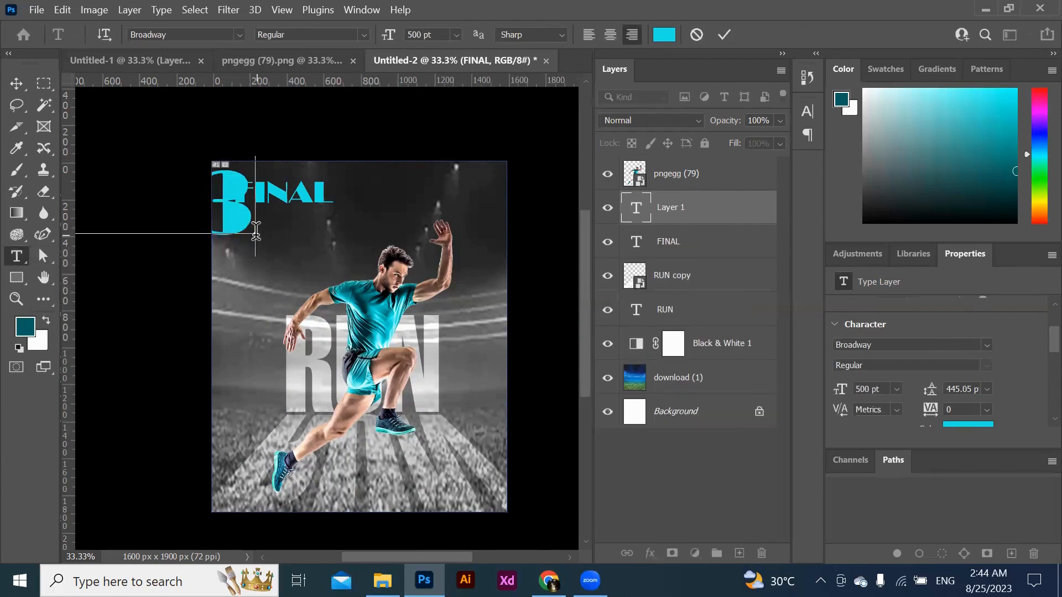
pyautogui.hotkey('ctrl', 'Return')
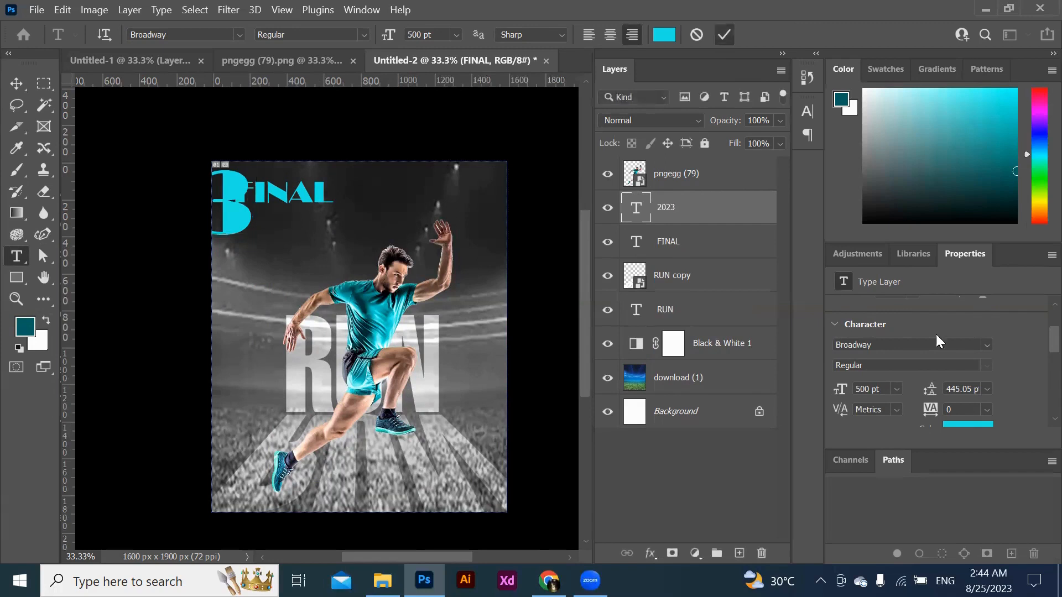
# Change the 2023 text's font to Helvetica-ExtraCompressed and move it directly beneath the word FINAL.
pyautogui.click(988, 345)
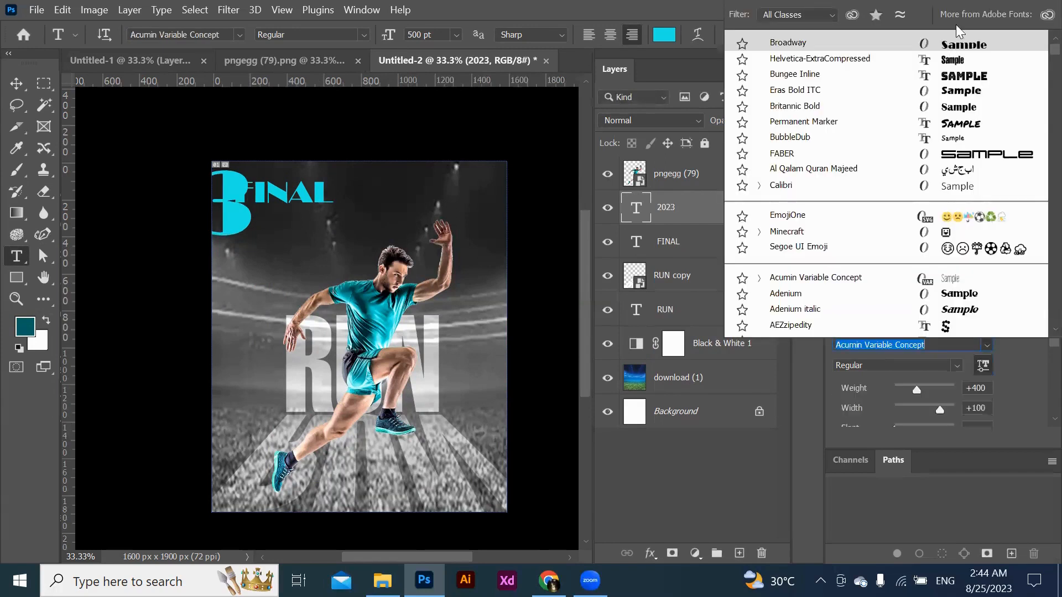
pyautogui.click(955, 60)
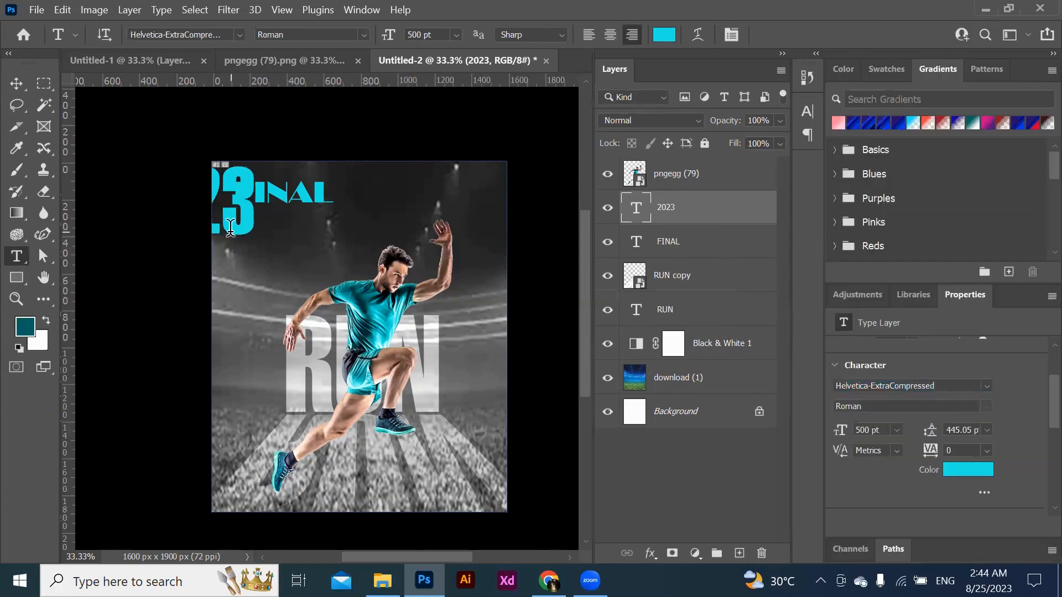
pyautogui.click(16, 83)
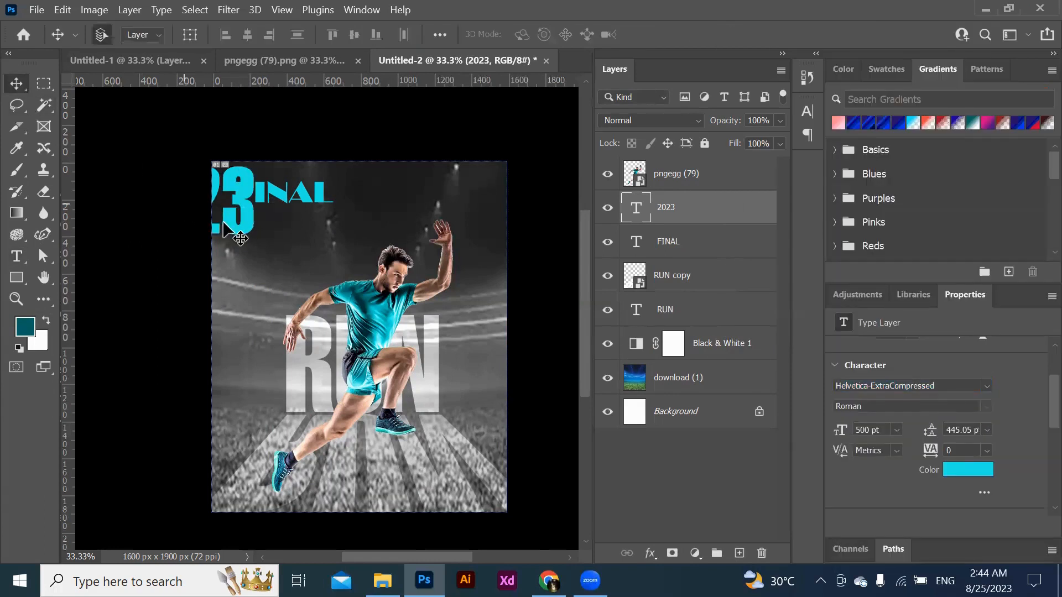
pyautogui.moveTo(277, 260); pyautogui.dragTo(324, 267)
# Scale the 2023 text to about 72% so it matches the width of FINAL and place it directly beneath that word.
pyautogui.hotkey('ctrl', 't')
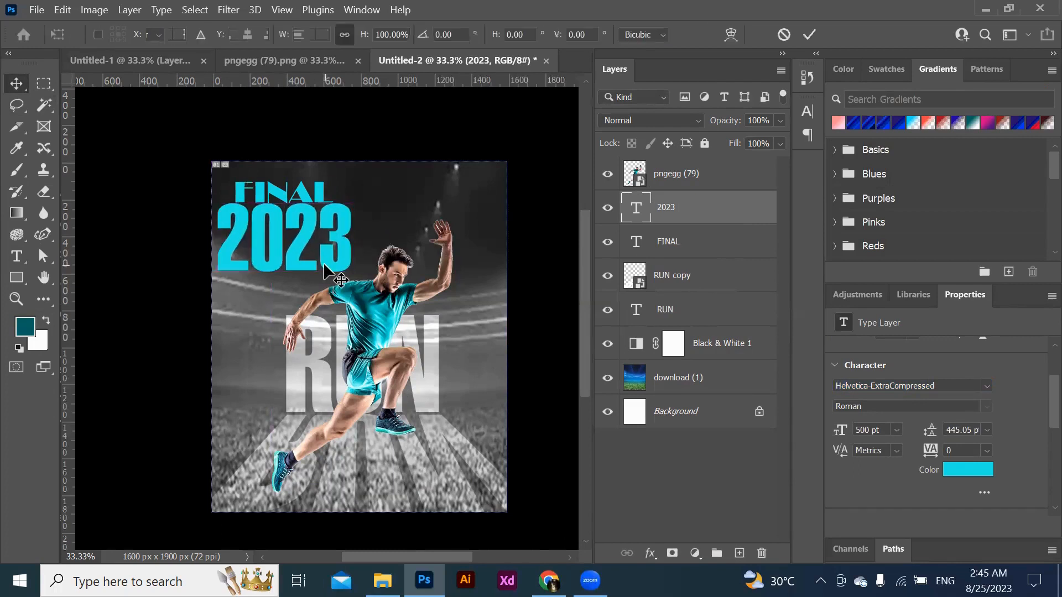
pyautogui.moveTo(216, 191); pyautogui.dragTo(244, 213)
pyautogui.moveTo(310, 261); pyautogui.dragTo(291, 252)
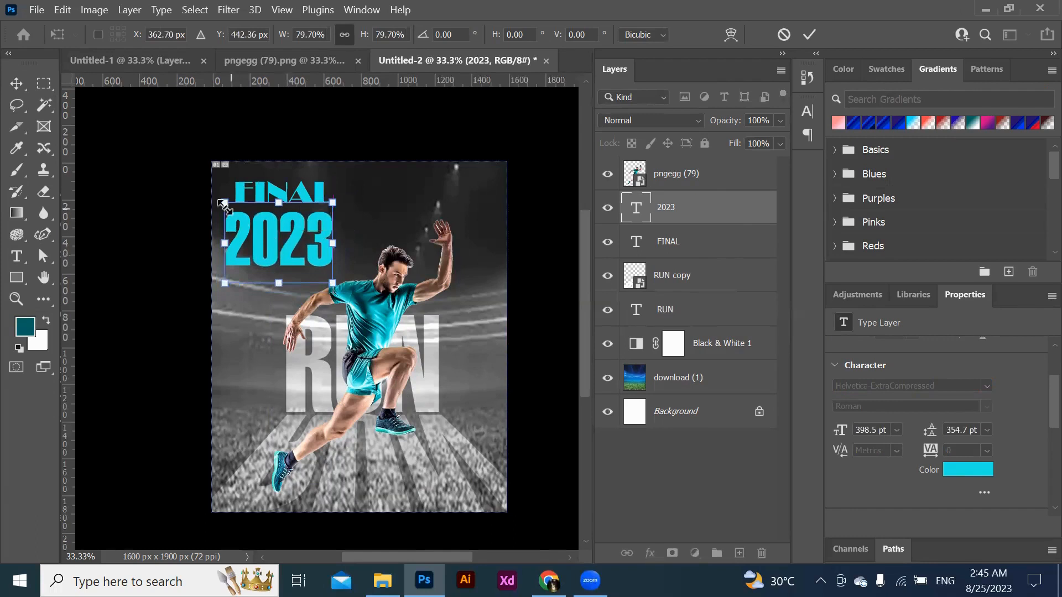
pyautogui.moveTo(227, 204); pyautogui.dragTo(242, 215)
pyautogui.moveTo(275, 271); pyautogui.dragTo(269, 259)
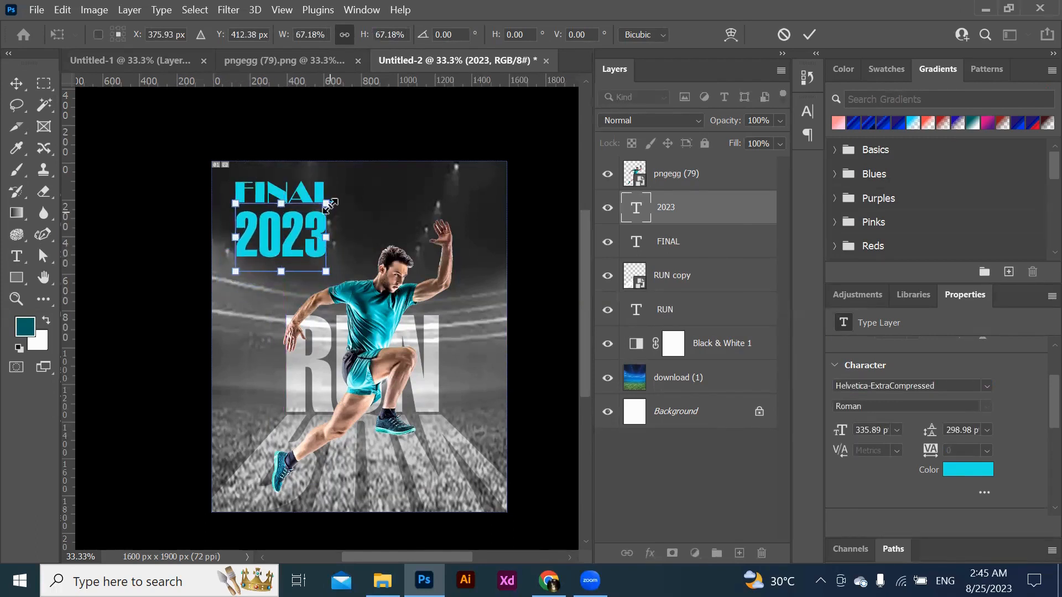
pyautogui.moveTo(328, 203); pyautogui.dragTo(333, 199)
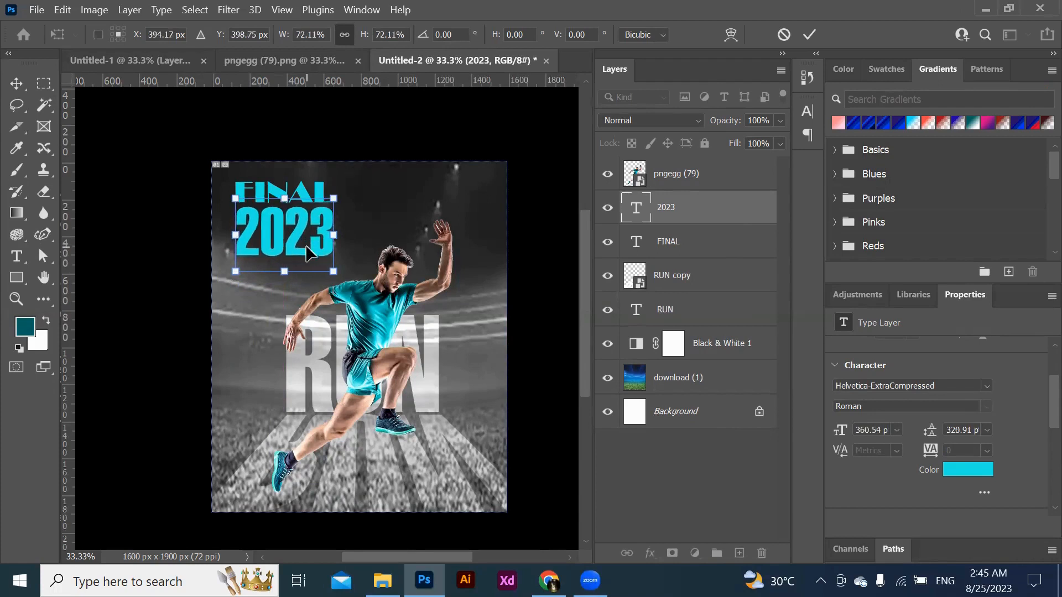
pyautogui.moveTo(304, 250); pyautogui.dragTo(311, 242)
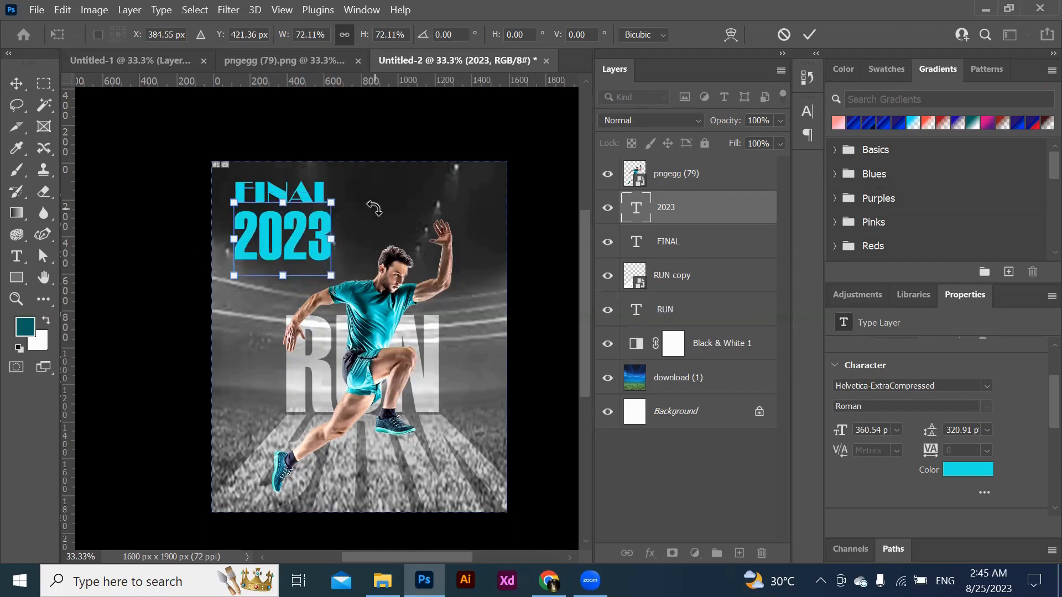
pyautogui.press('Return')
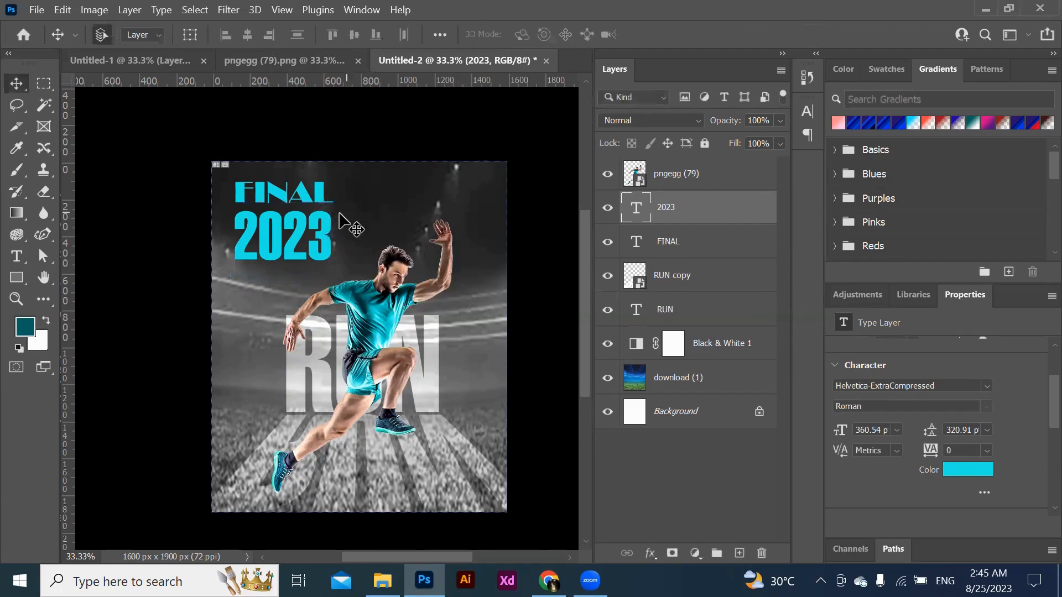
# Move the 2023 text slightly up, and raise FINAL to leave a small gap between the two title lines.
pyautogui.moveTo(321, 235); pyautogui.dragTo(321, 237)
pyautogui.click(306, 188)
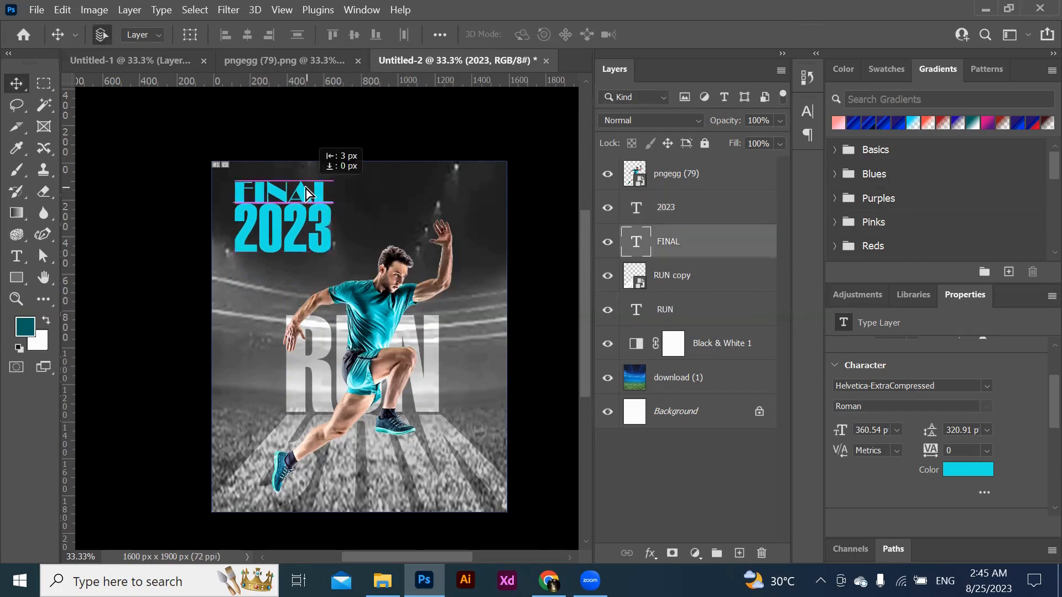
pyautogui.moveTo(307, 185); pyautogui.dragTo(300, 178)
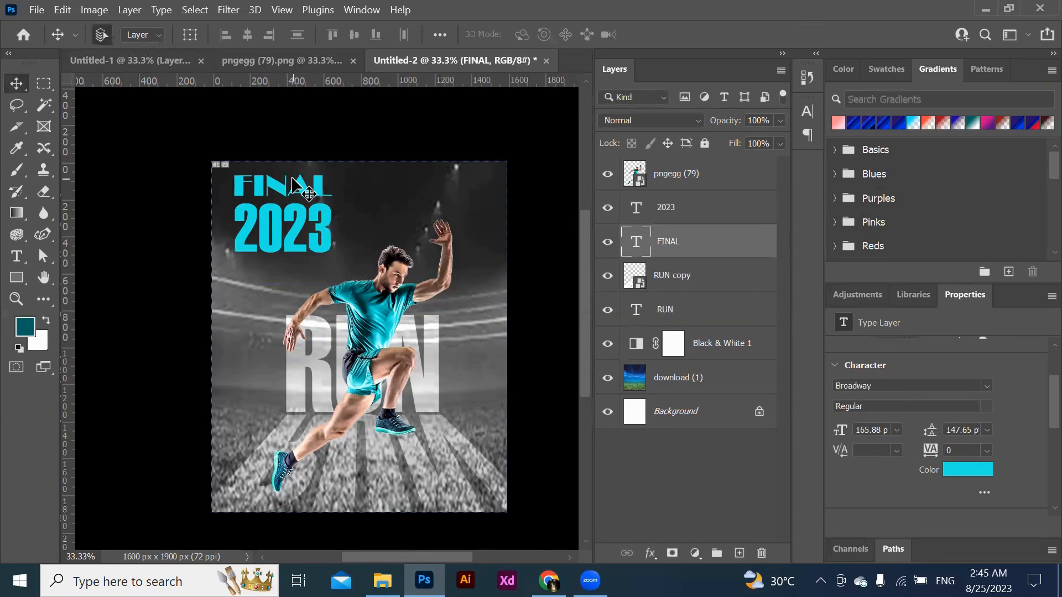
# Add a new layer above FINAL and paint a soft teal glow over the poster's centre with one 5000 px Brush dab.
pyautogui.hotkey('ctrl', '-')
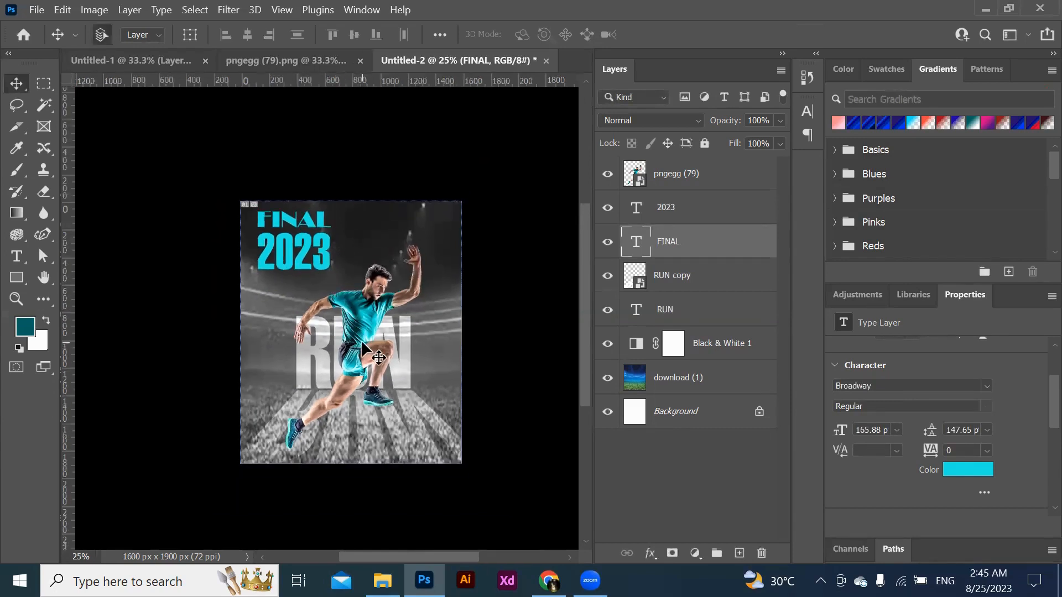
pyautogui.hotkey('ctrl', '-')
pyautogui.hotkey('ctrl', '-')
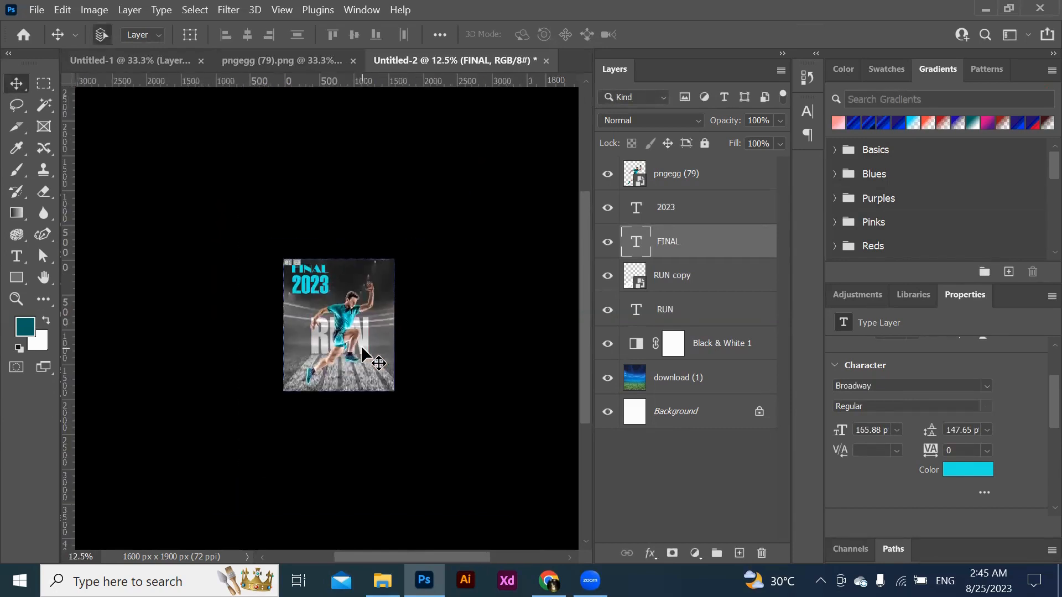
pyautogui.hotkey('ctrl', '0')
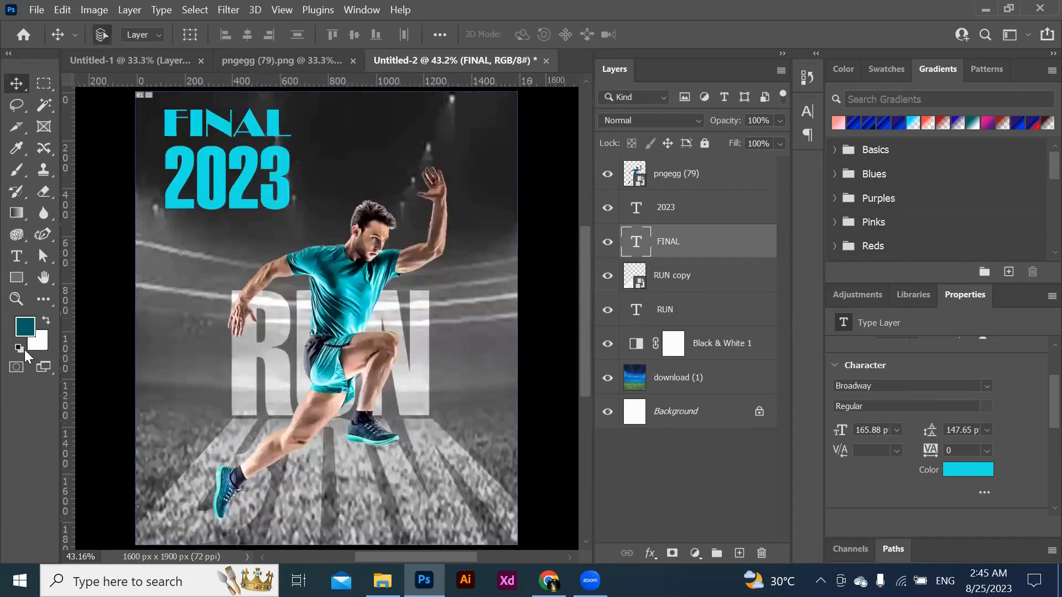
pyautogui.click(22, 168)
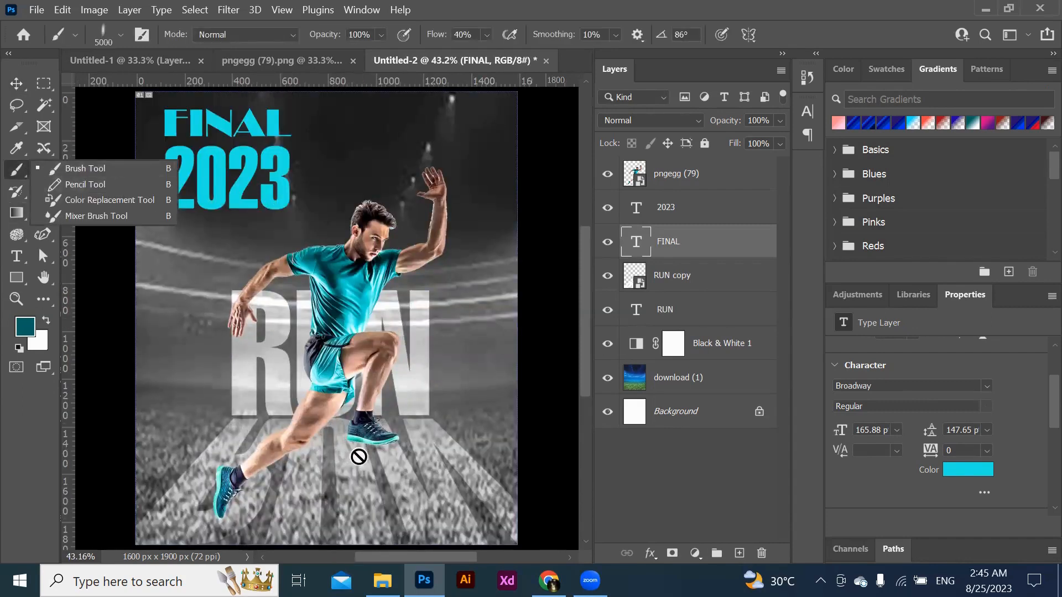
pyautogui.click(740, 553)
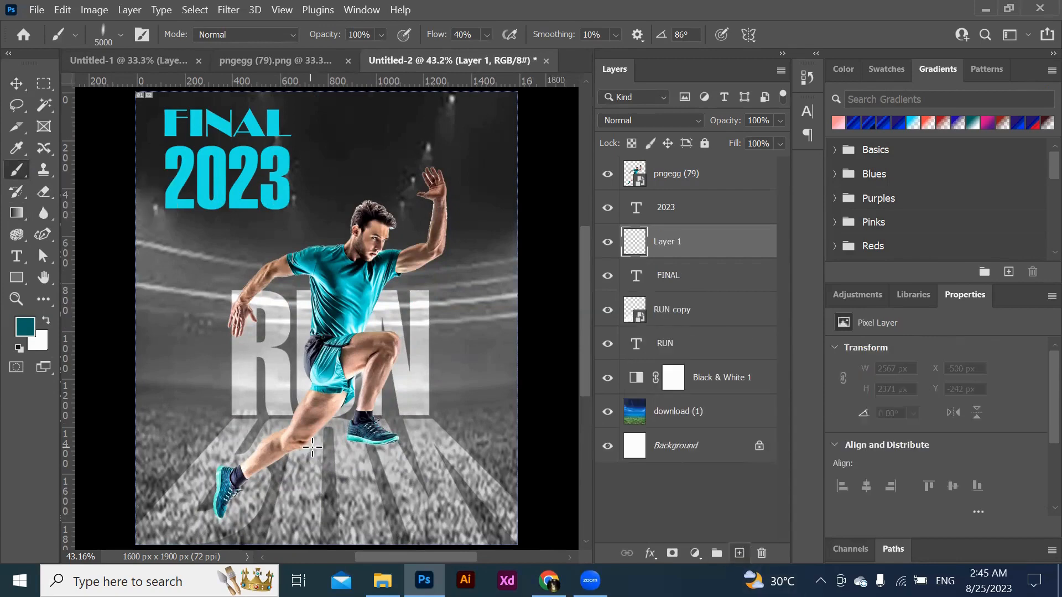
pyautogui.click(381, 448)
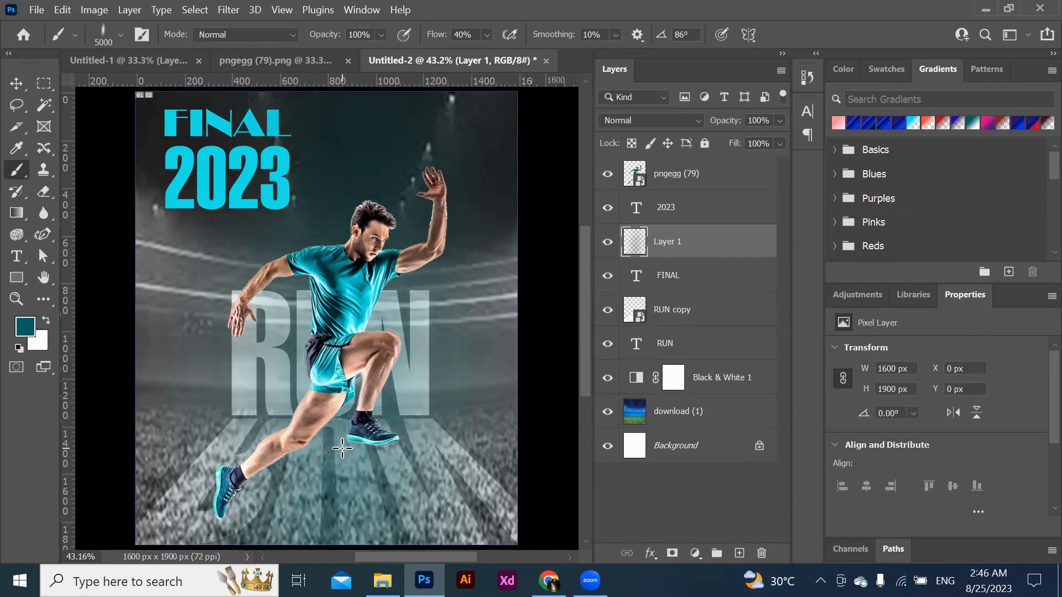
# On another new layer, paint soft shadows beneath both shoes with a 77 px brush in #120617 and set the layer's opacity to 62%.
pyautogui.click(739, 554)
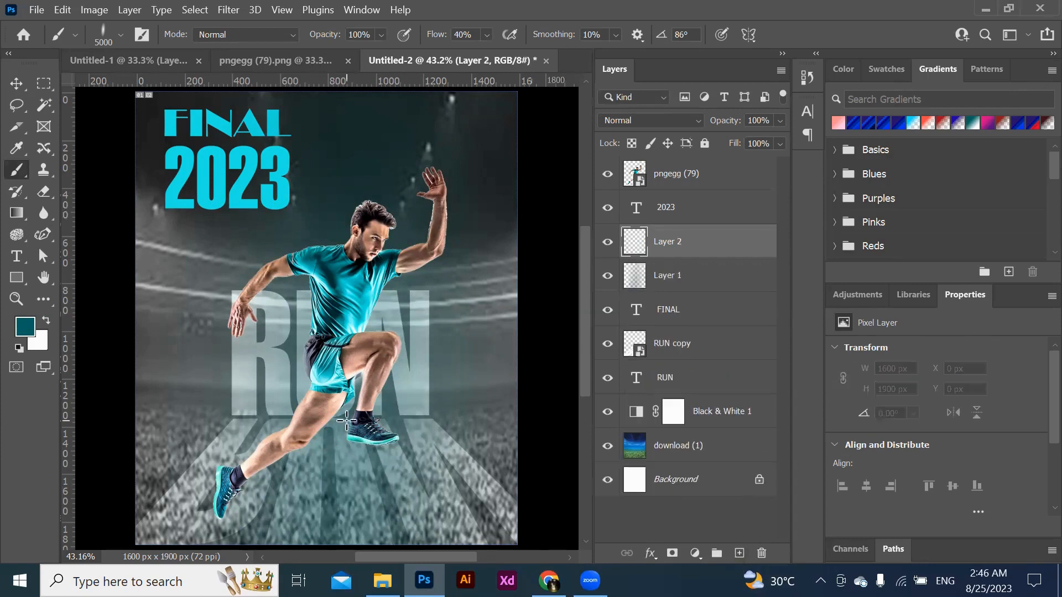
pyautogui.click(121, 35)
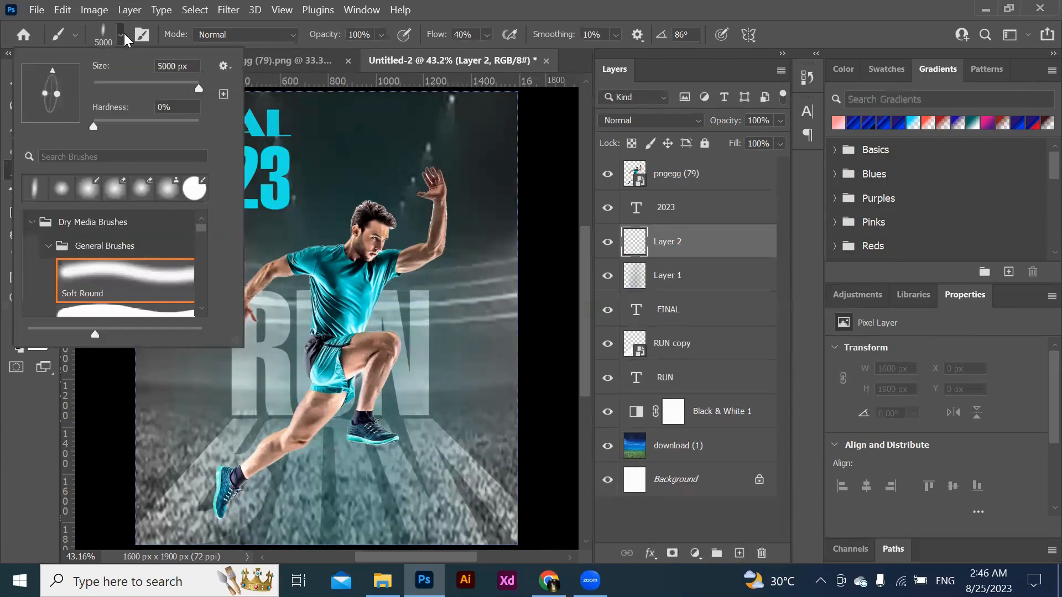
pyautogui.moveTo(198, 88)
pyautogui.mouseDown()
pyautogui.moveTo(115, 93)
pyautogui.moveTo(134, 91)
pyautogui.mouseUp()
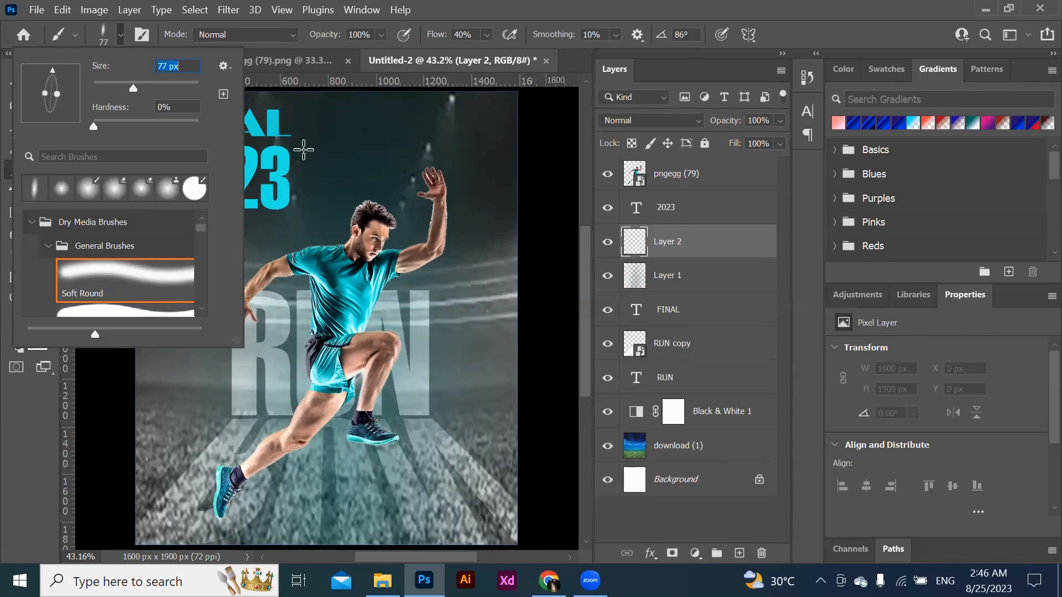
pyautogui.click(15, 413)
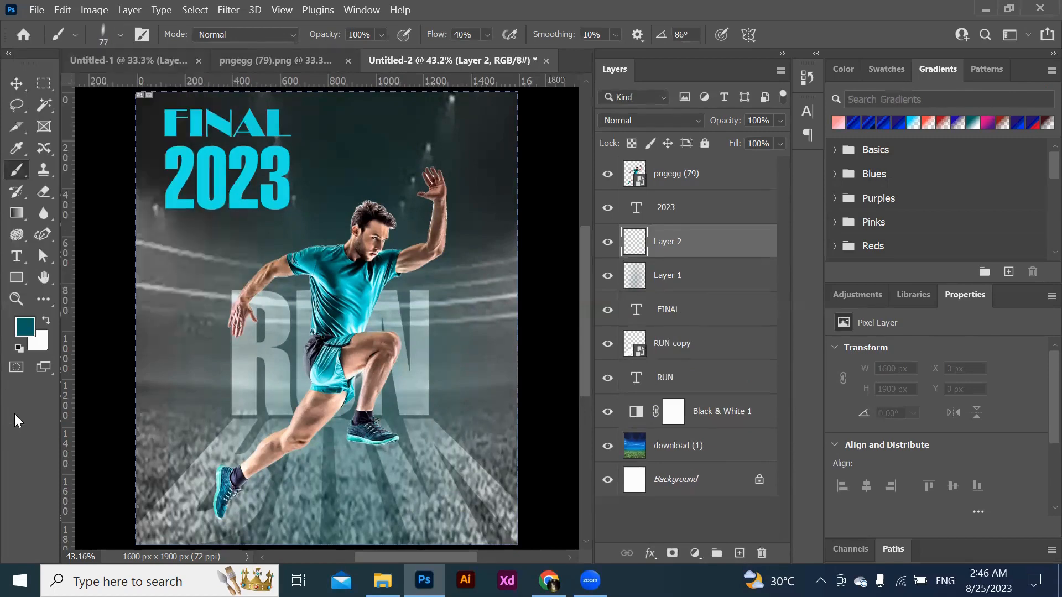
pyautogui.click(25, 325)
pyautogui.click(710, 409)
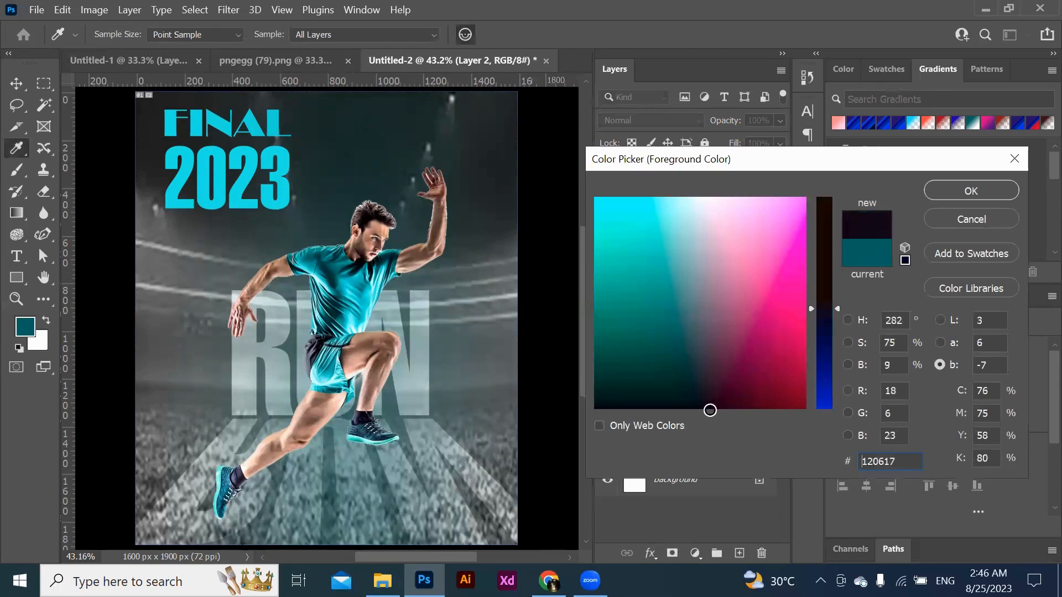
pyautogui.click(971, 190)
pyautogui.moveTo(341, 454); pyautogui.dragTo(389, 453)
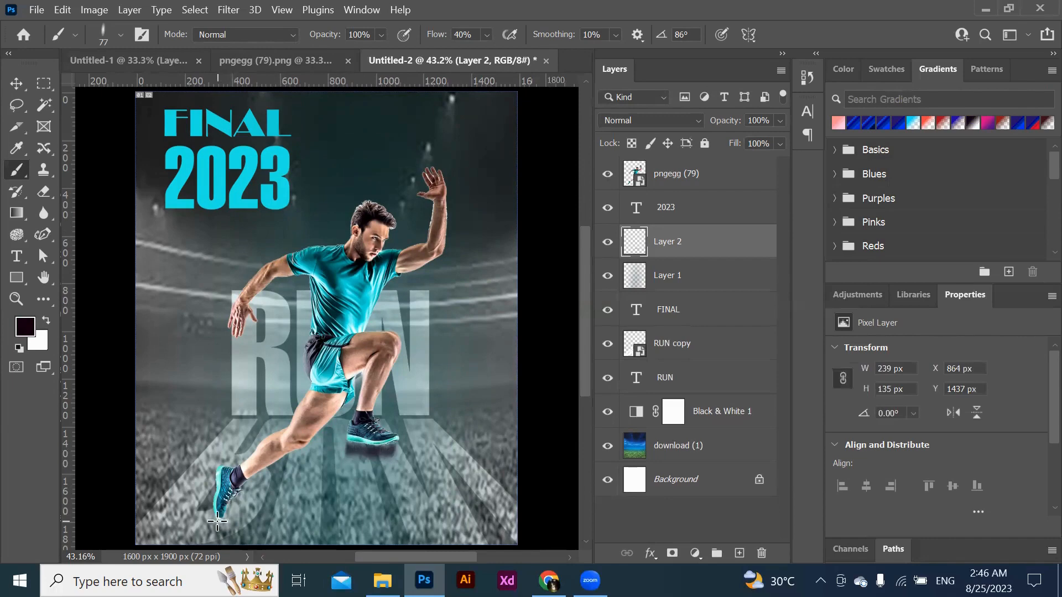
pyautogui.moveTo(219, 525); pyautogui.dragTo(231, 527)
pyautogui.click(780, 120)
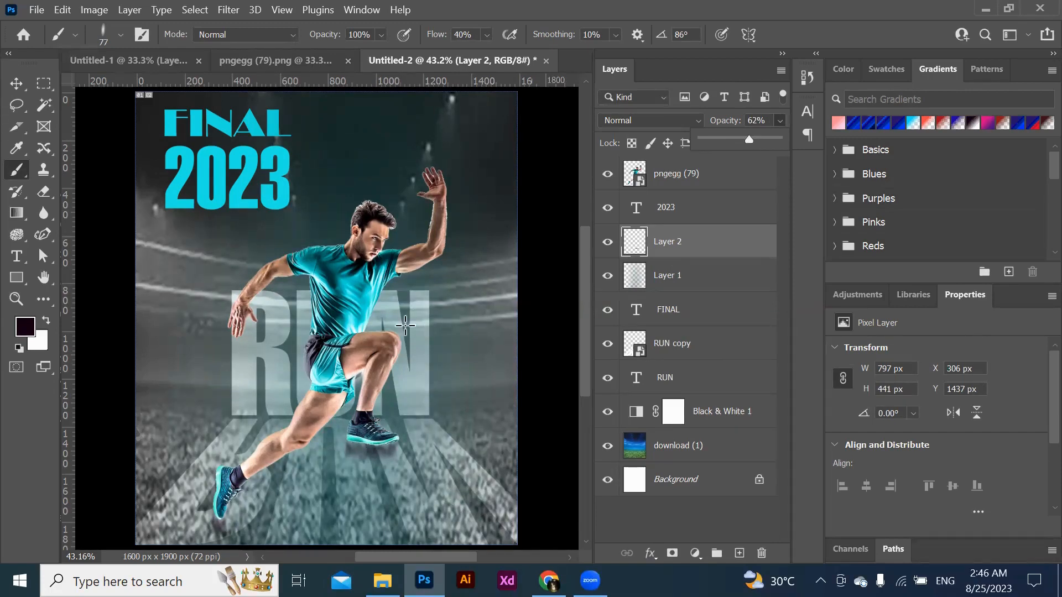
pyautogui.click(592, 82)
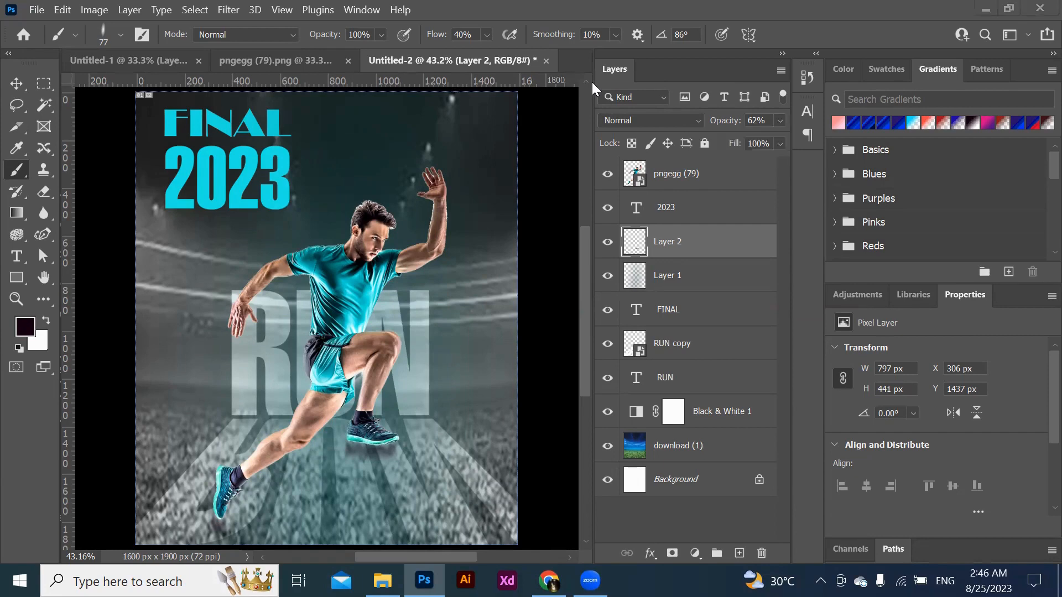